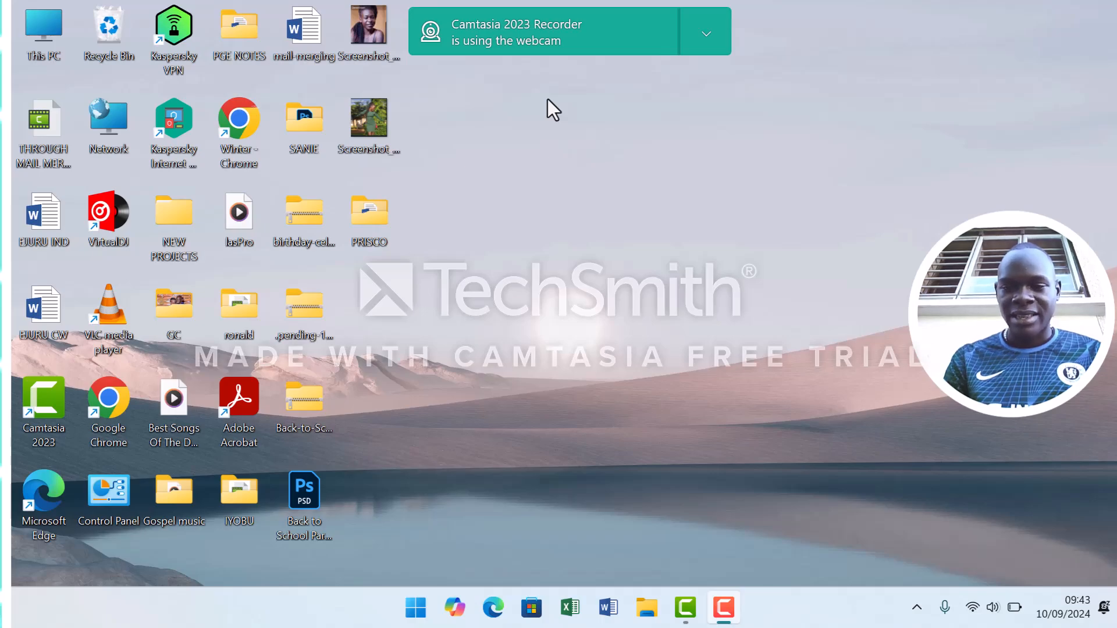
# Open New Microsoft Word Document from the PRISCO folder on the desktop and close the folder window.
pyautogui.doubleClick(358, 214)
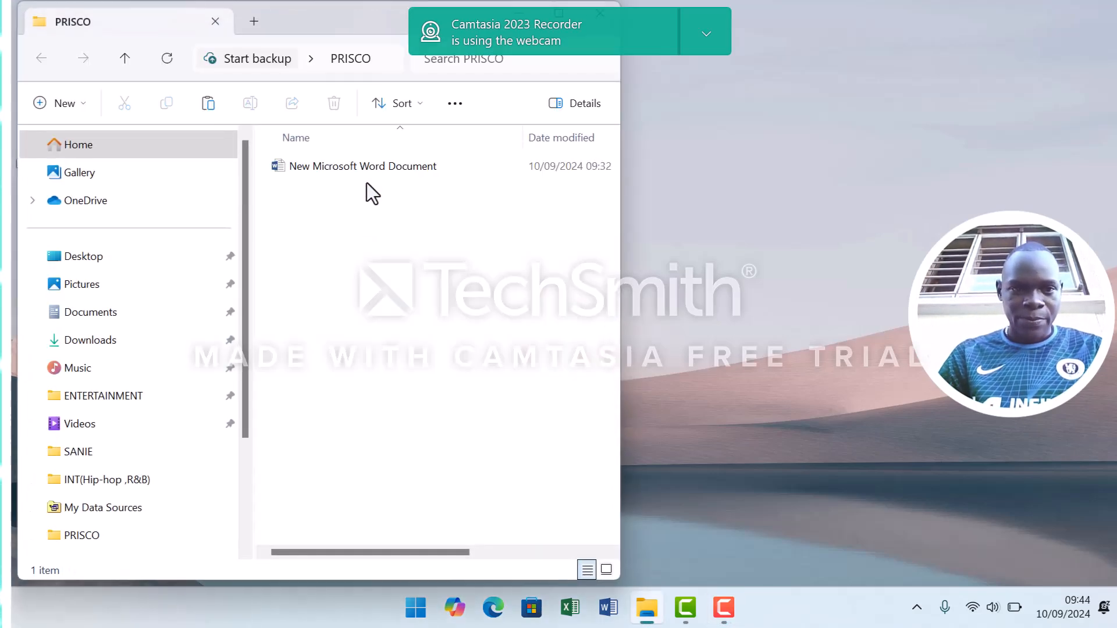
pyautogui.doubleClick(370, 172)
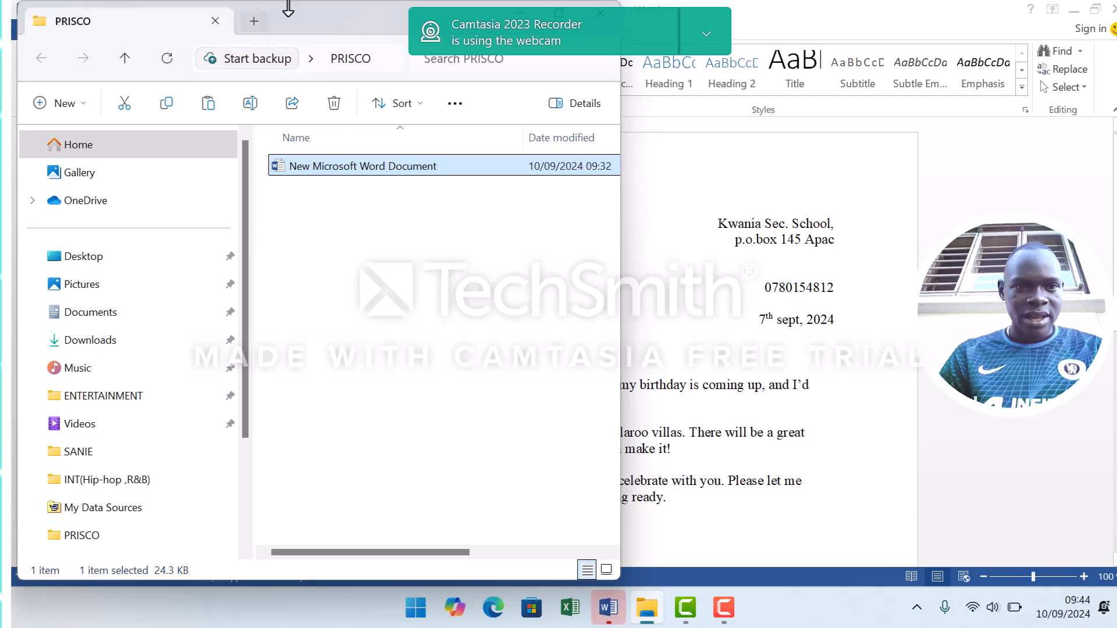
pyautogui.moveTo(302, 21); pyautogui.dragTo(175, 125)
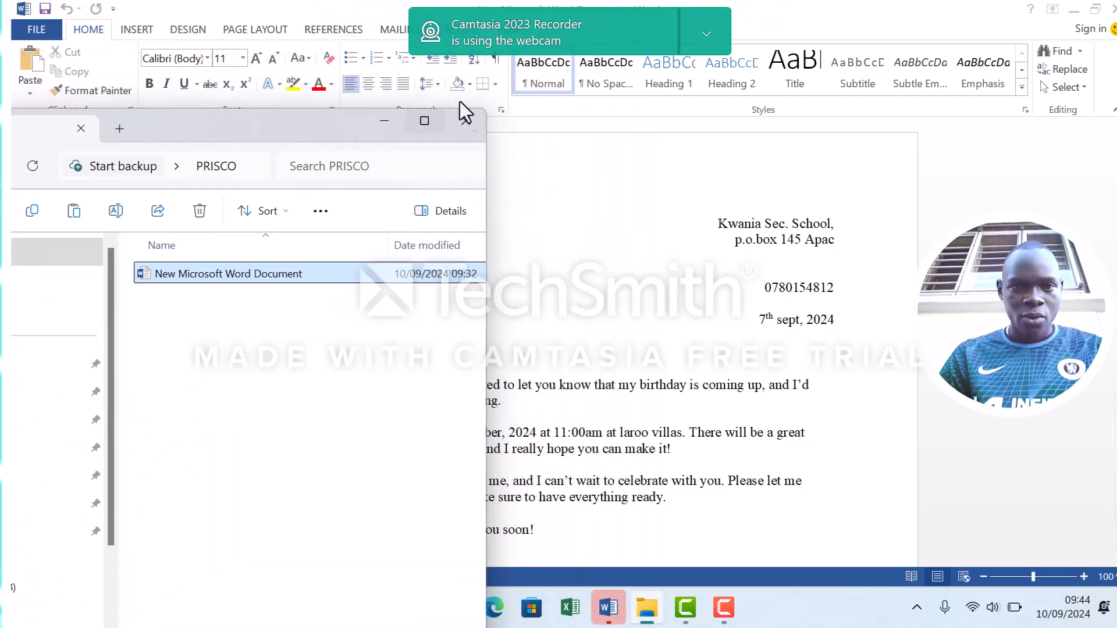
pyautogui.click(466, 119)
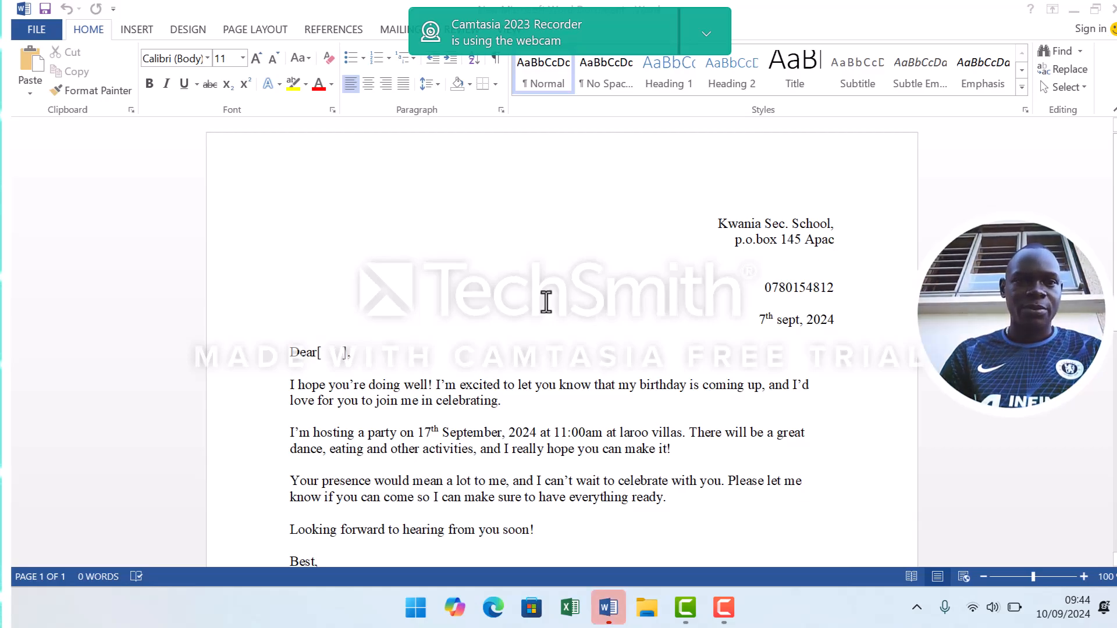
# Start a mail merge of the Letters type for the birthday invitation.
pyautogui.click(392, 25)
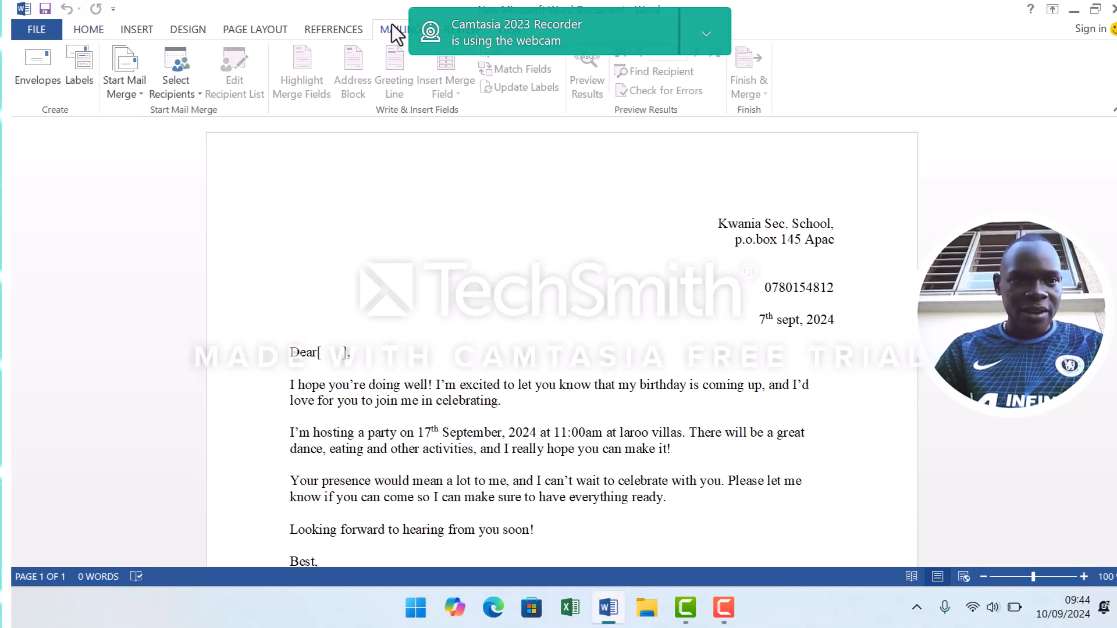
pyautogui.click(120, 83)
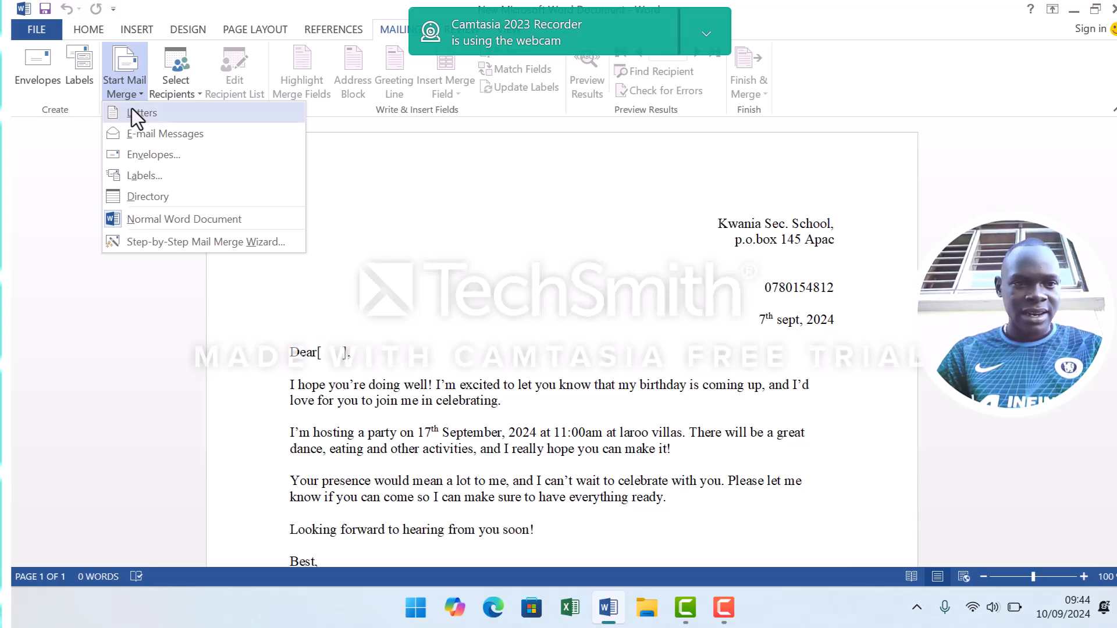
pyautogui.click(132, 109)
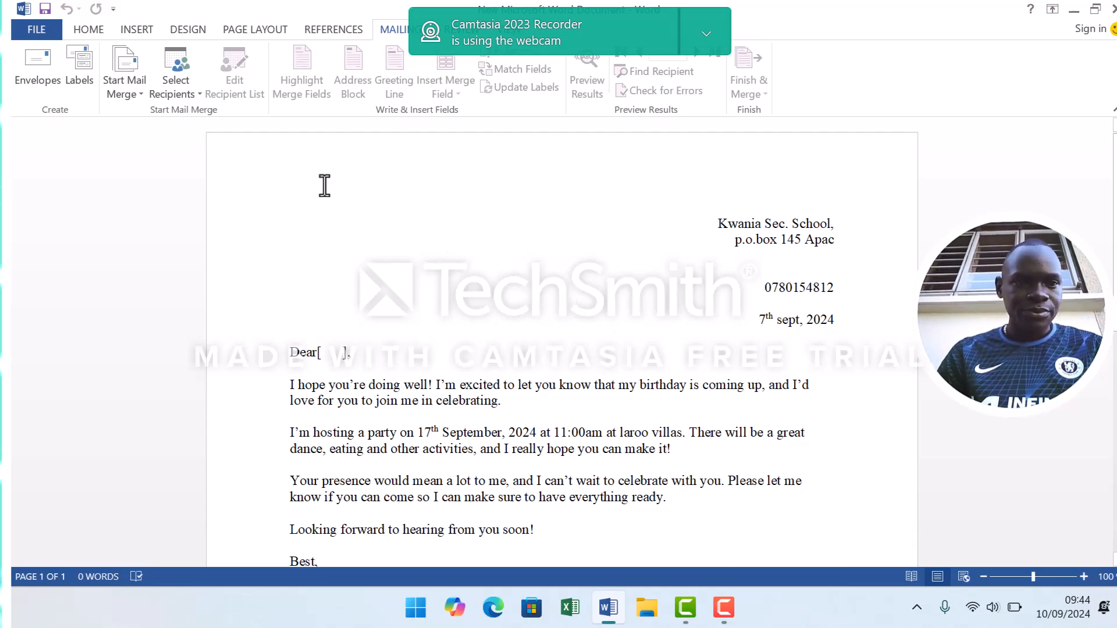
# Begin a new typed recipient list for the merge and move its dialog away from the letter's address block.
pyautogui.click(183, 91)
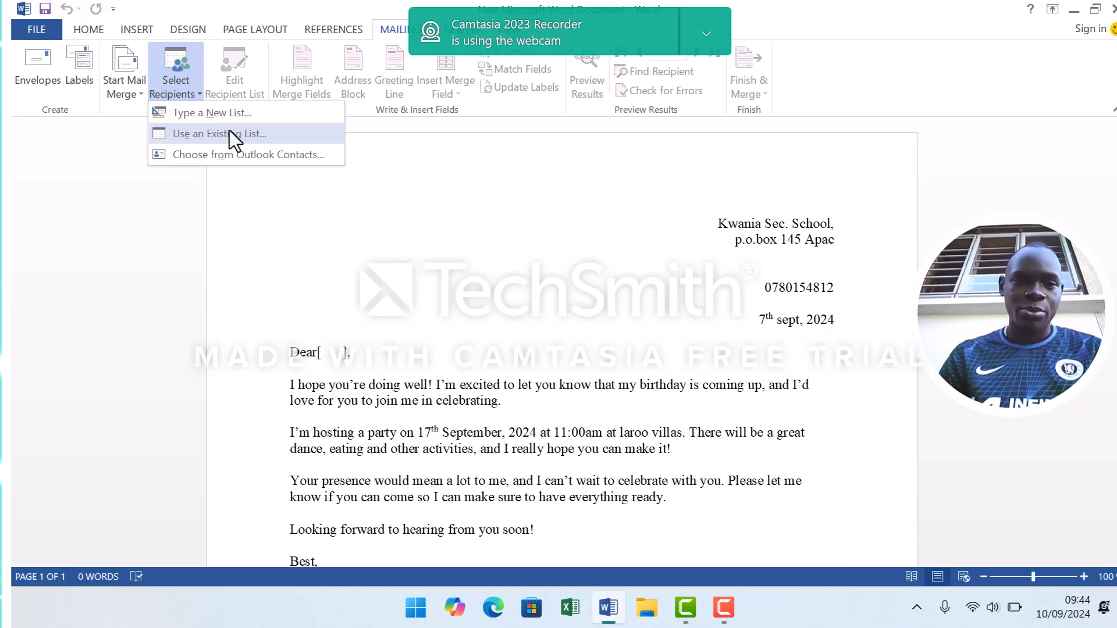
pyautogui.click(214, 114)
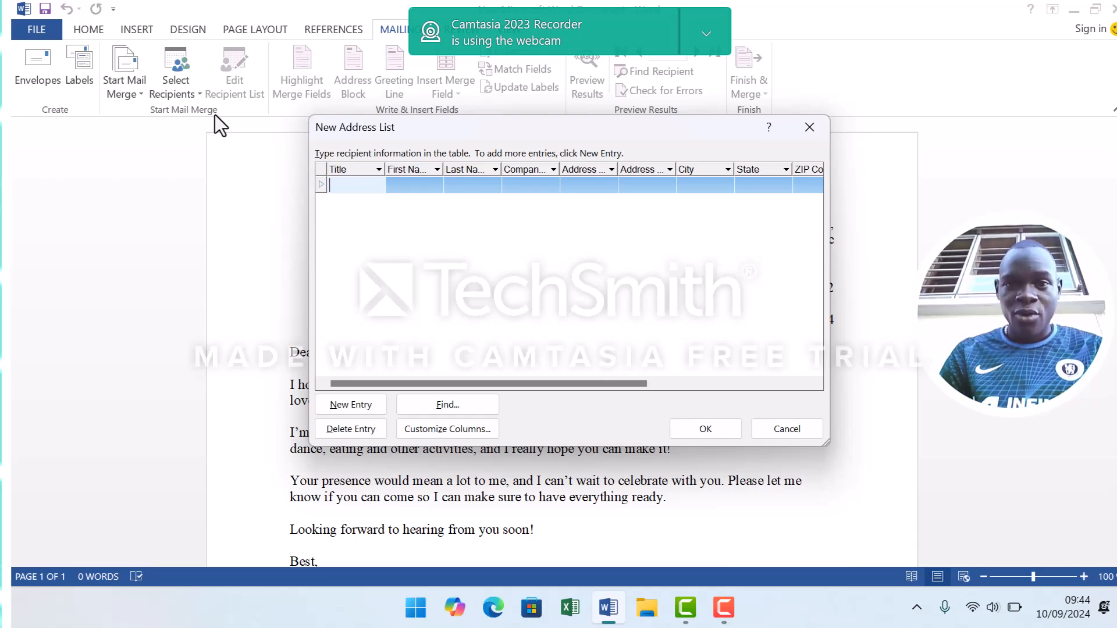
pyautogui.moveTo(410, 131); pyautogui.dragTo(187, 178)
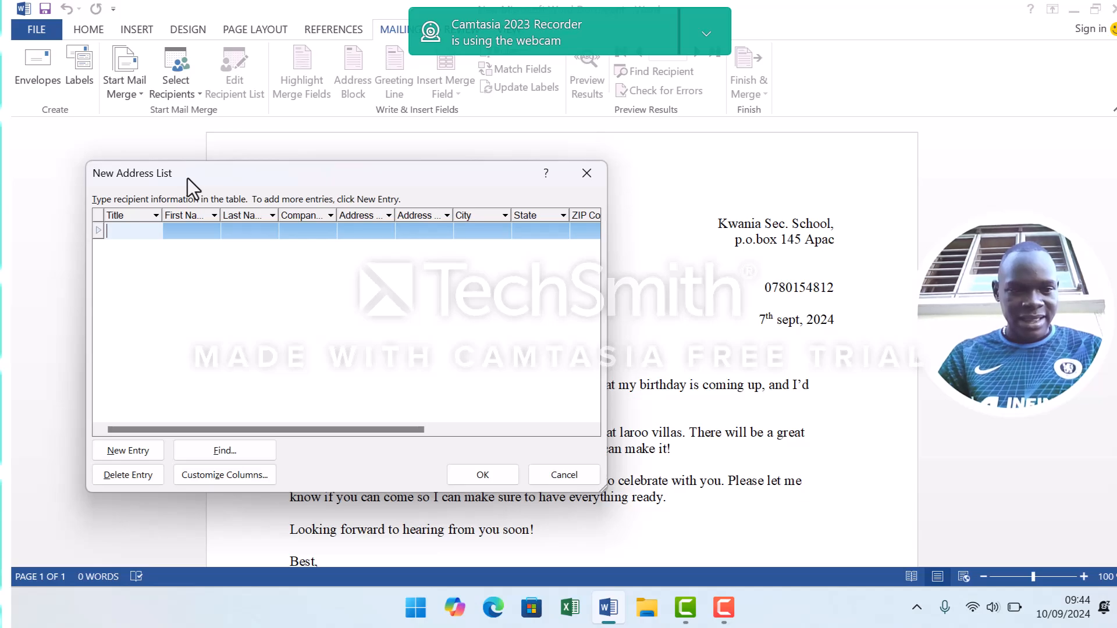
# Customize the address list's columns by deleting the Title field.
pyautogui.click(249, 476)
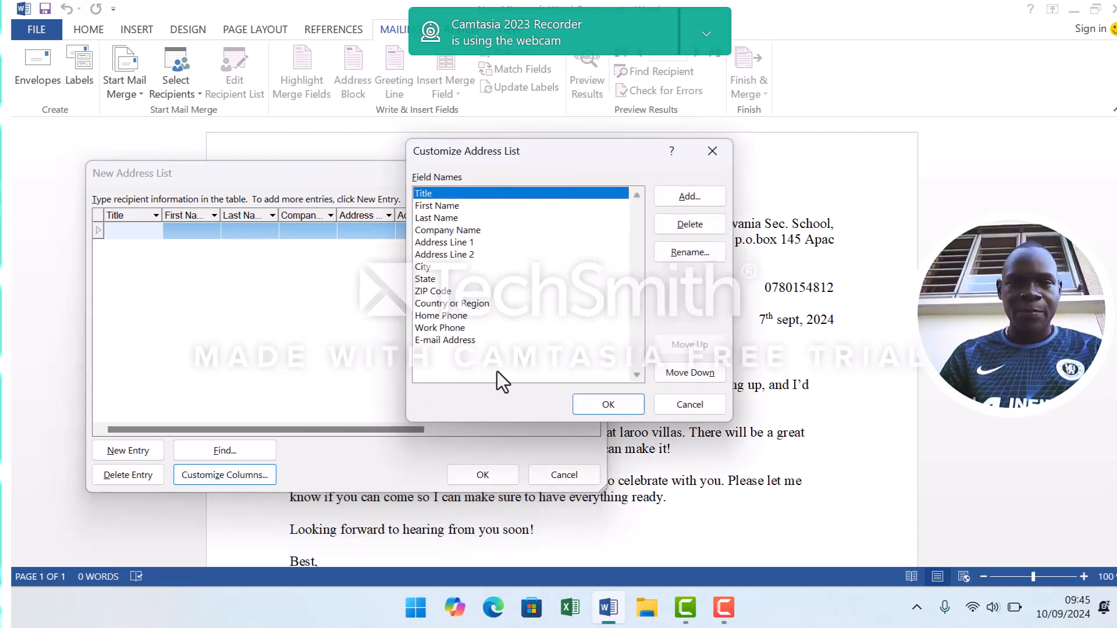
pyautogui.click(472, 208)
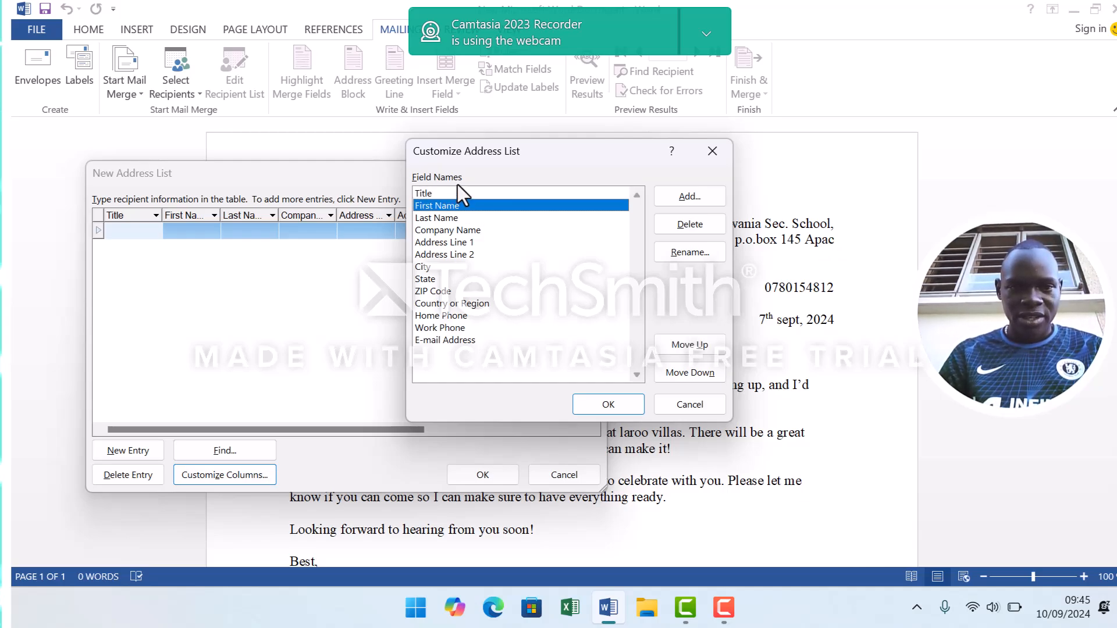
pyautogui.click(459, 193)
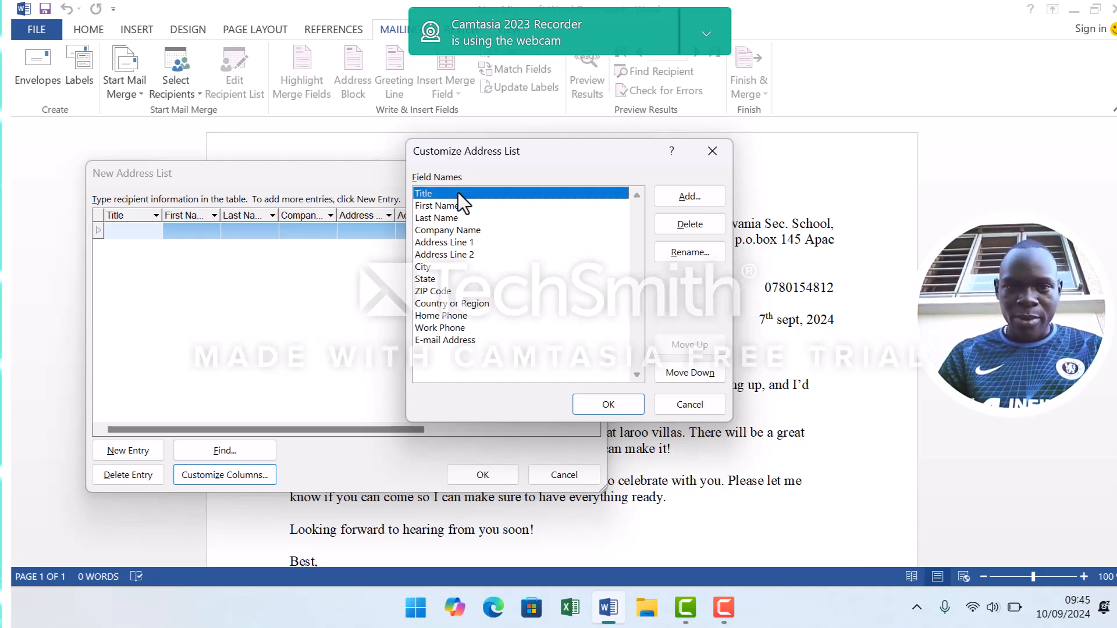
pyautogui.click(692, 226)
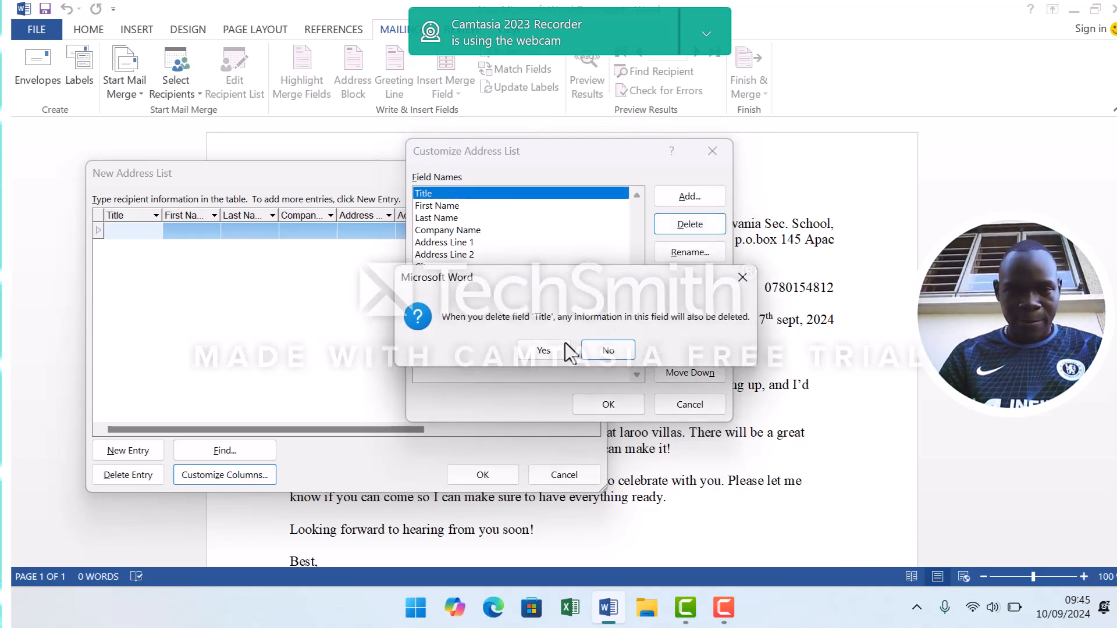
pyautogui.click(543, 352)
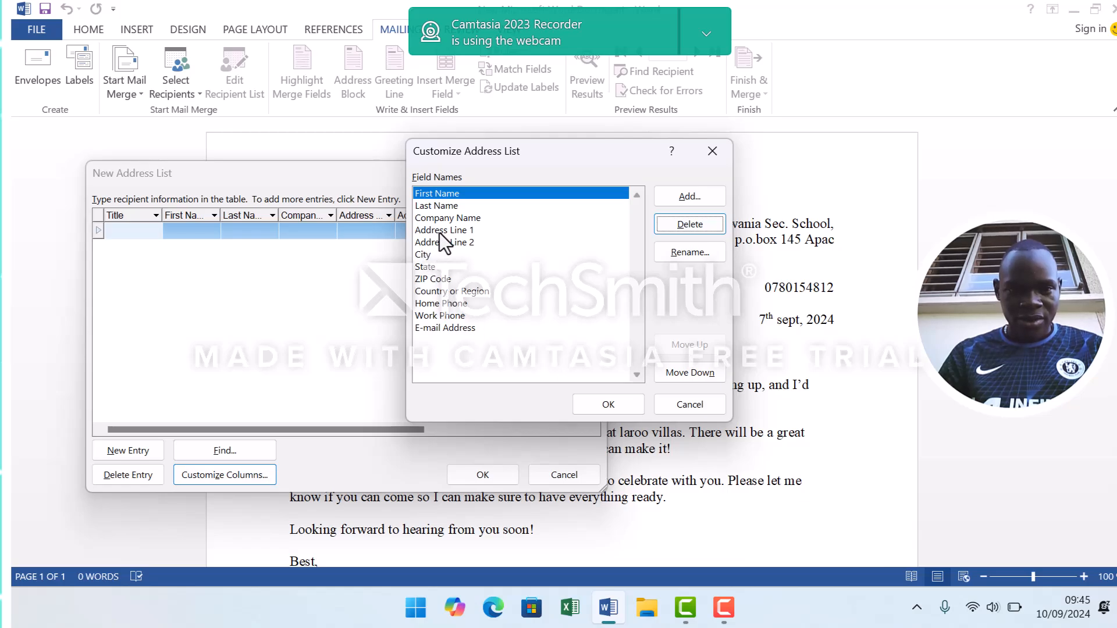
# Delete the Company Name field from the address list's columns.
pyautogui.click(449, 207)
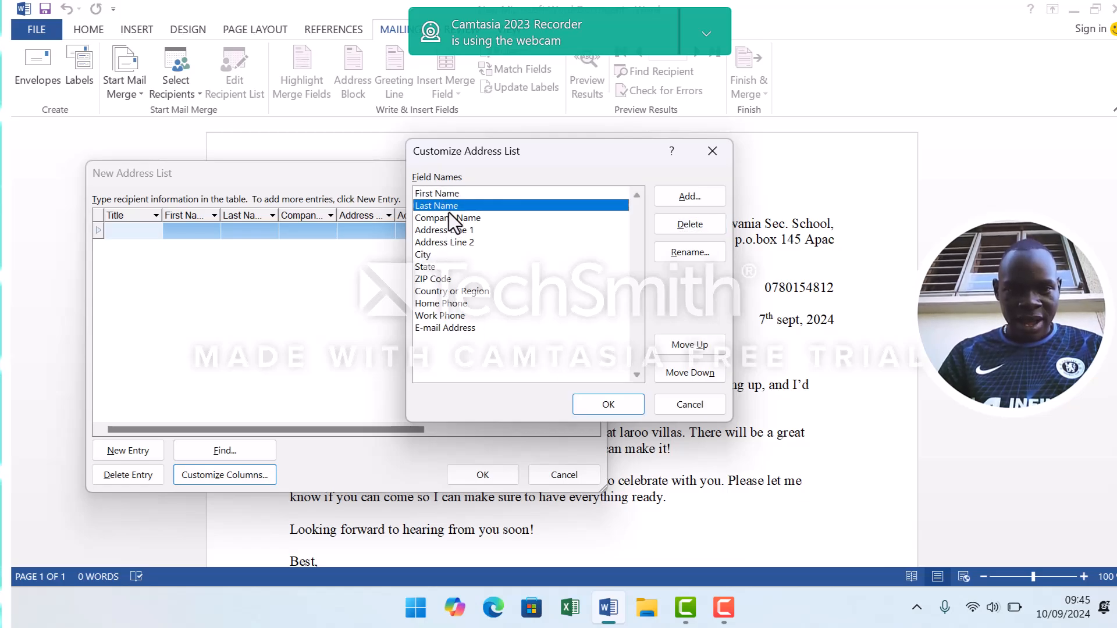
pyautogui.click(448, 217)
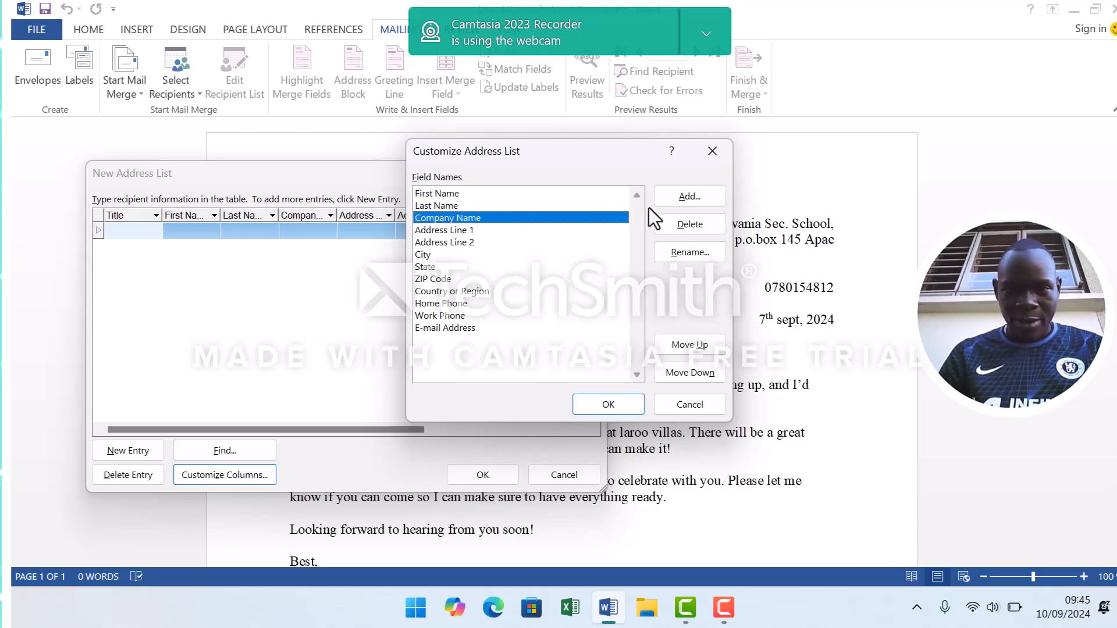
pyautogui.click(673, 221)
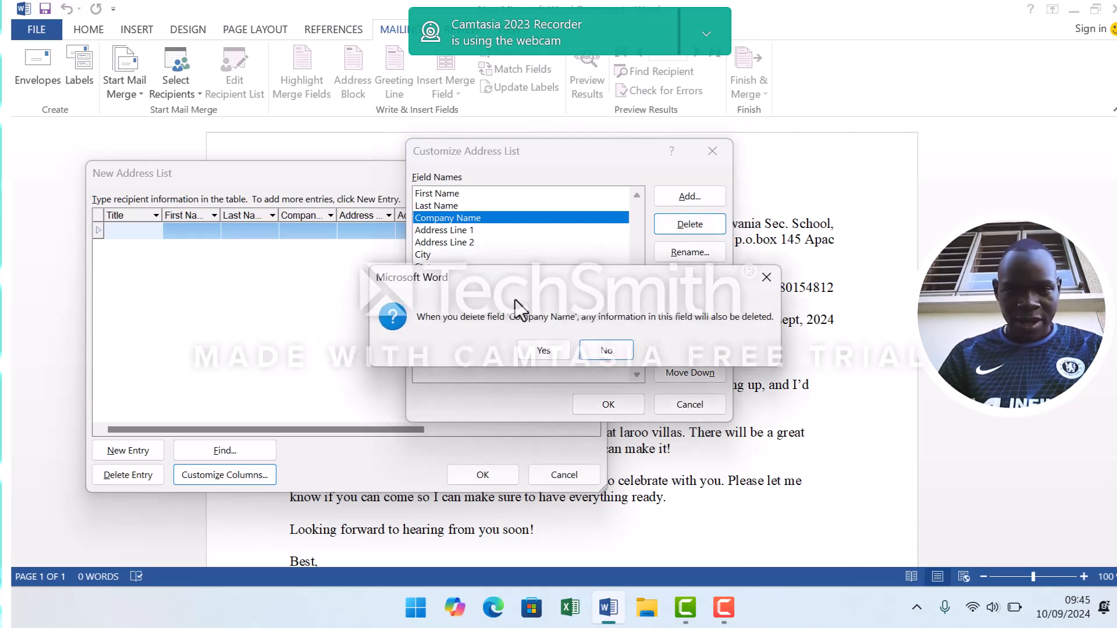
pyautogui.click(534, 345)
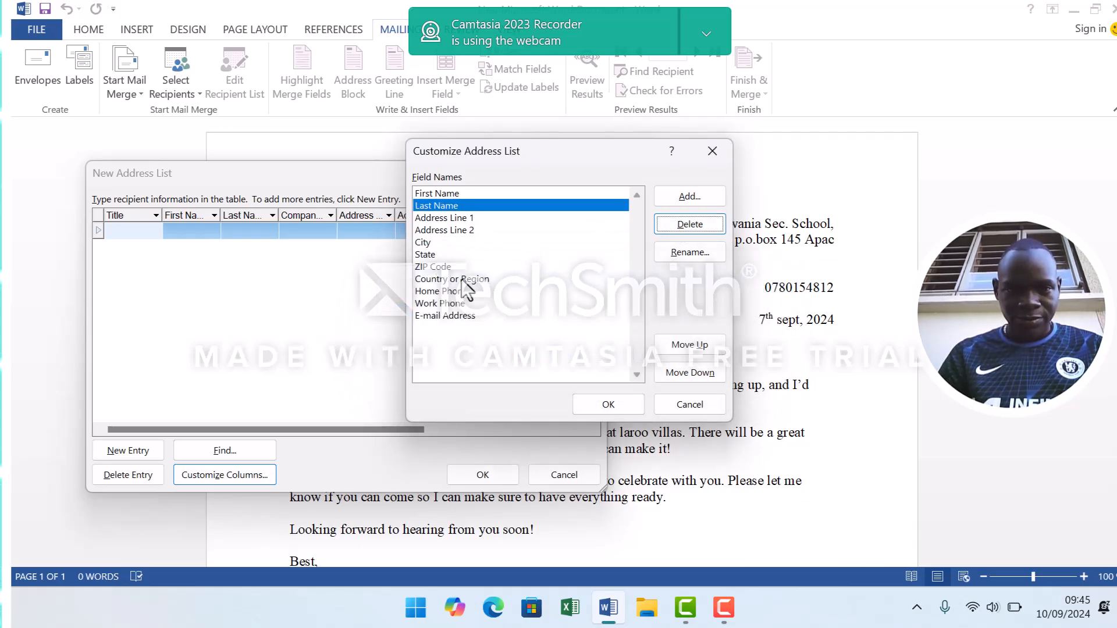
# Delete the Address Line 1 and Address Line 2 fields from the address list's columns.
pyautogui.click(450, 218)
pyautogui.click(684, 217)
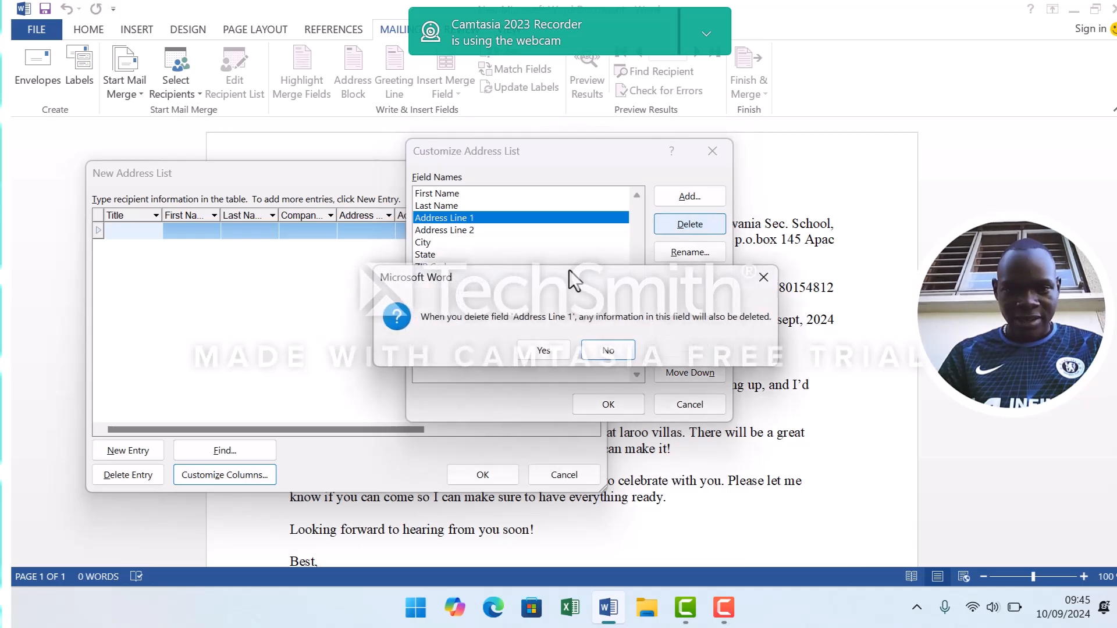
pyautogui.click(547, 351)
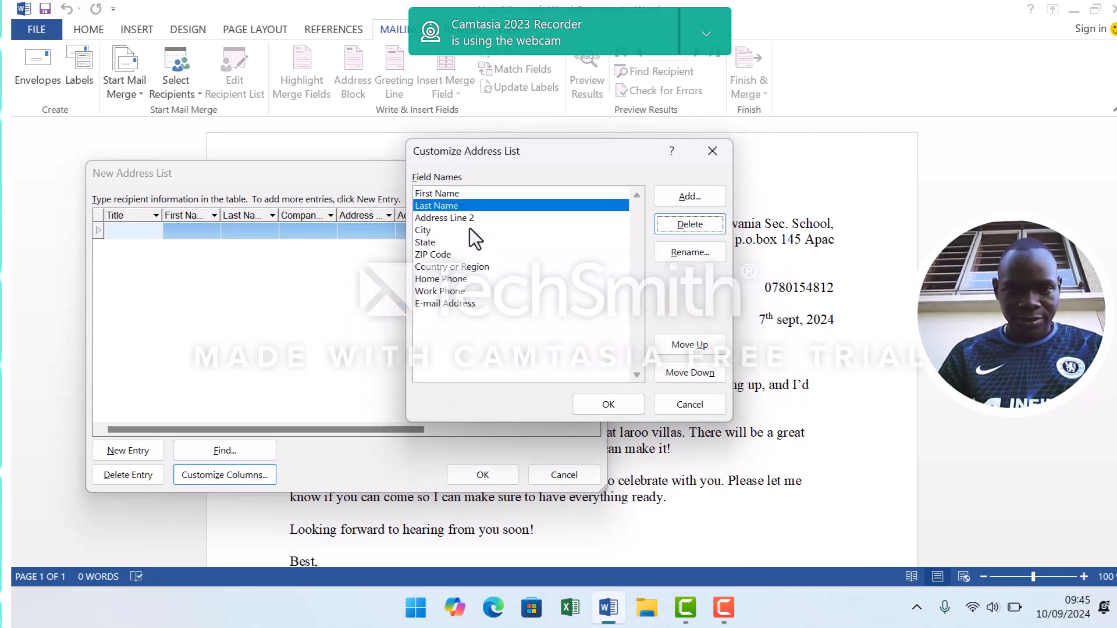
pyautogui.click(460, 218)
pyautogui.click(675, 221)
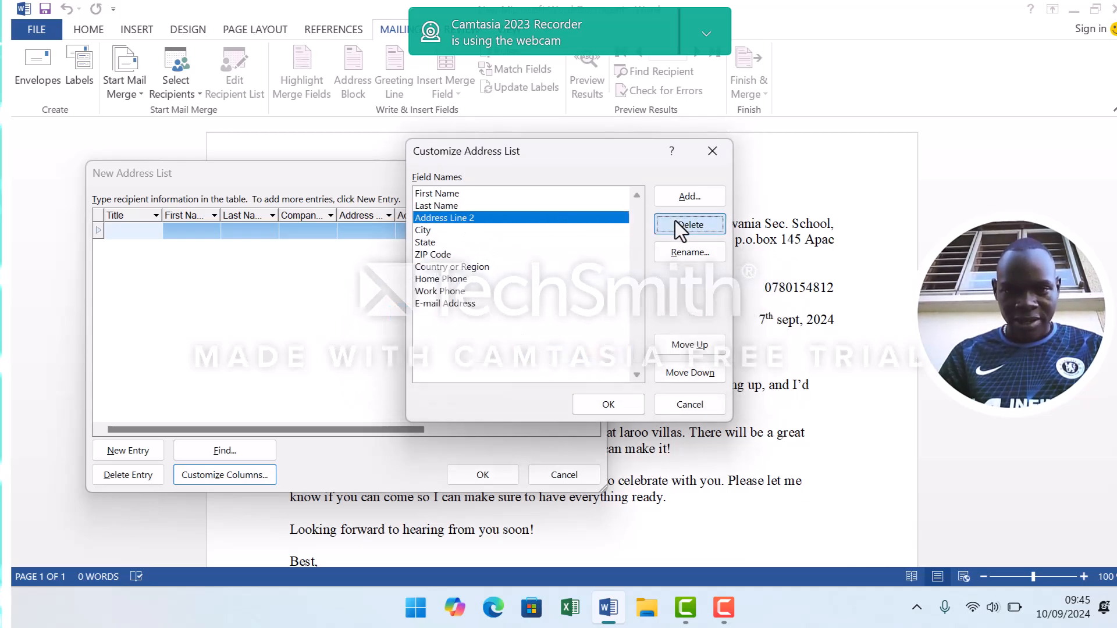
pyautogui.click(544, 350)
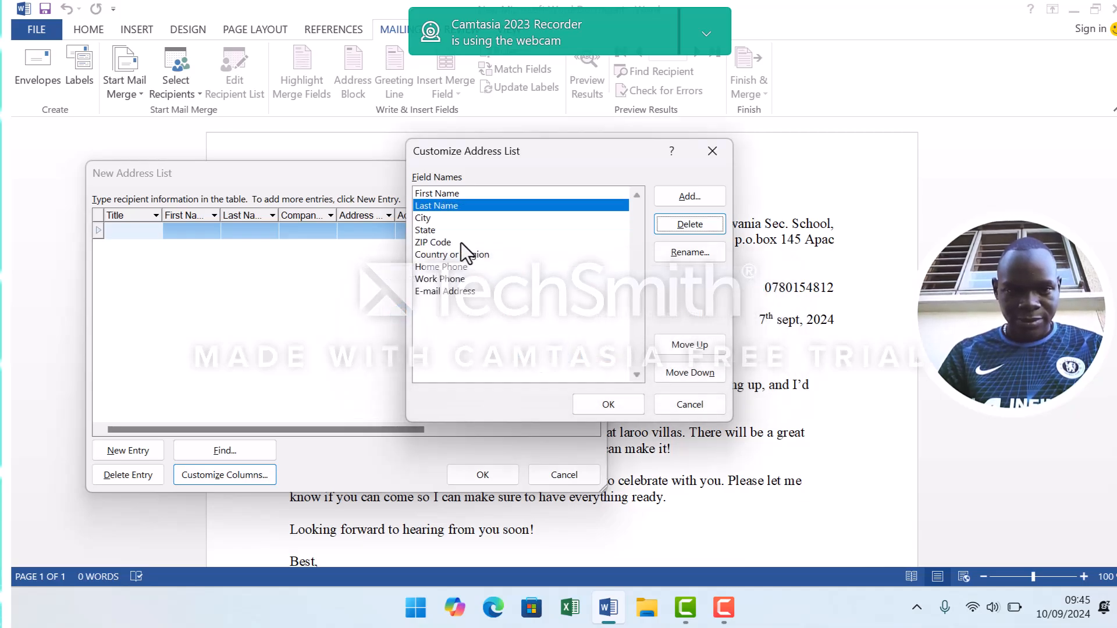
# Delete the City field from the address list's columns.
pyautogui.click(448, 220)
pyautogui.click(694, 225)
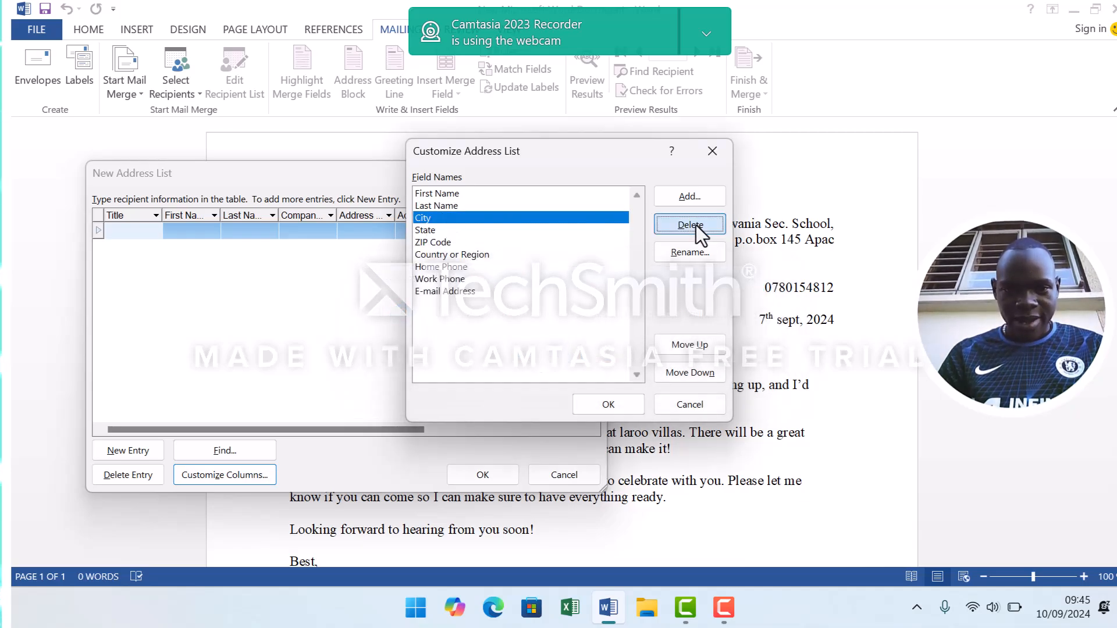
pyautogui.click(542, 348)
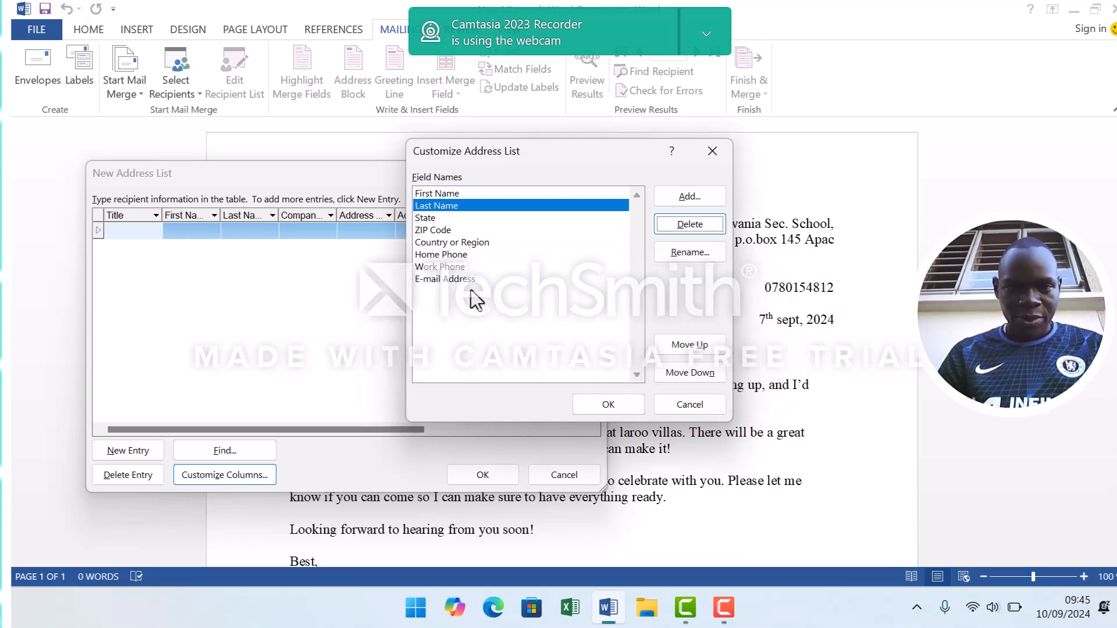
# Delete the Country or Region and ZIP Code fields from the address list's columns.
pyautogui.click(458, 244)
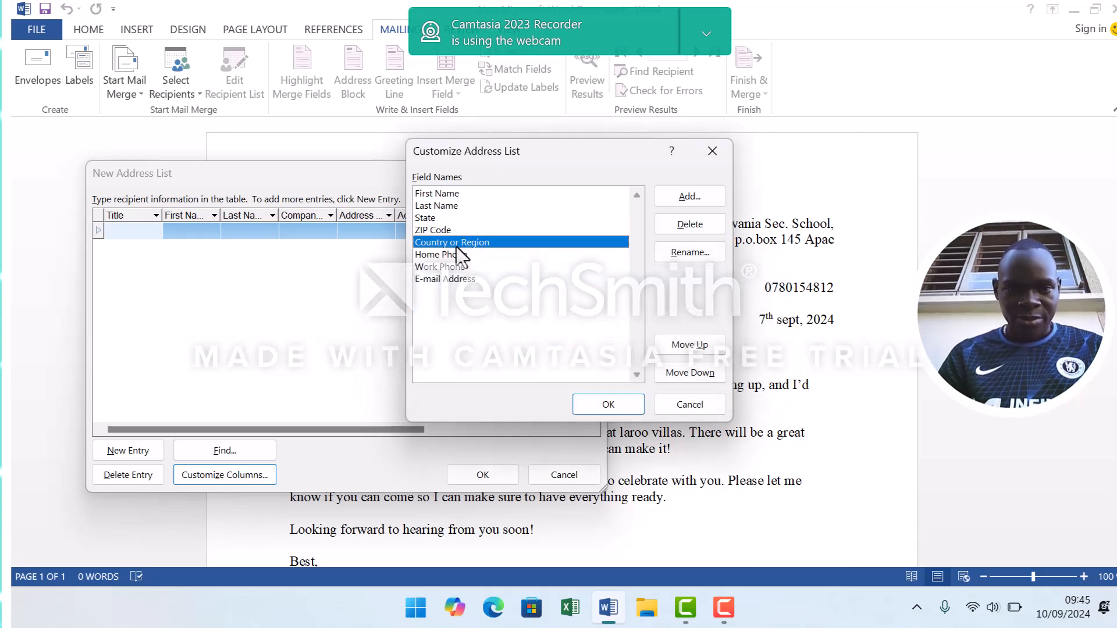
pyautogui.click(685, 224)
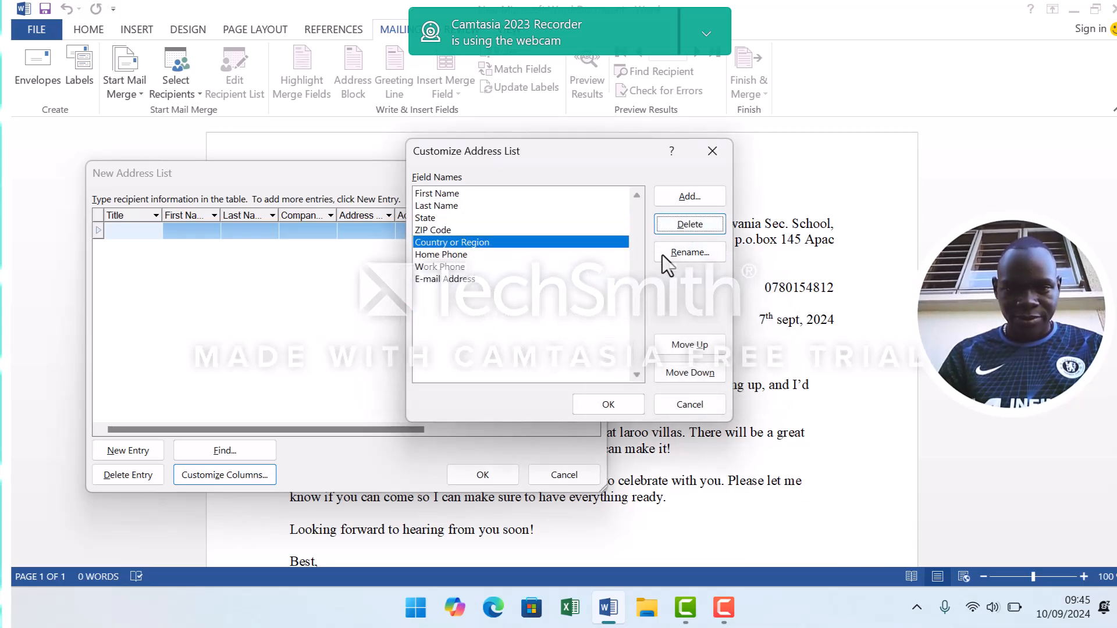
pyautogui.click(687, 231)
pyautogui.click(546, 350)
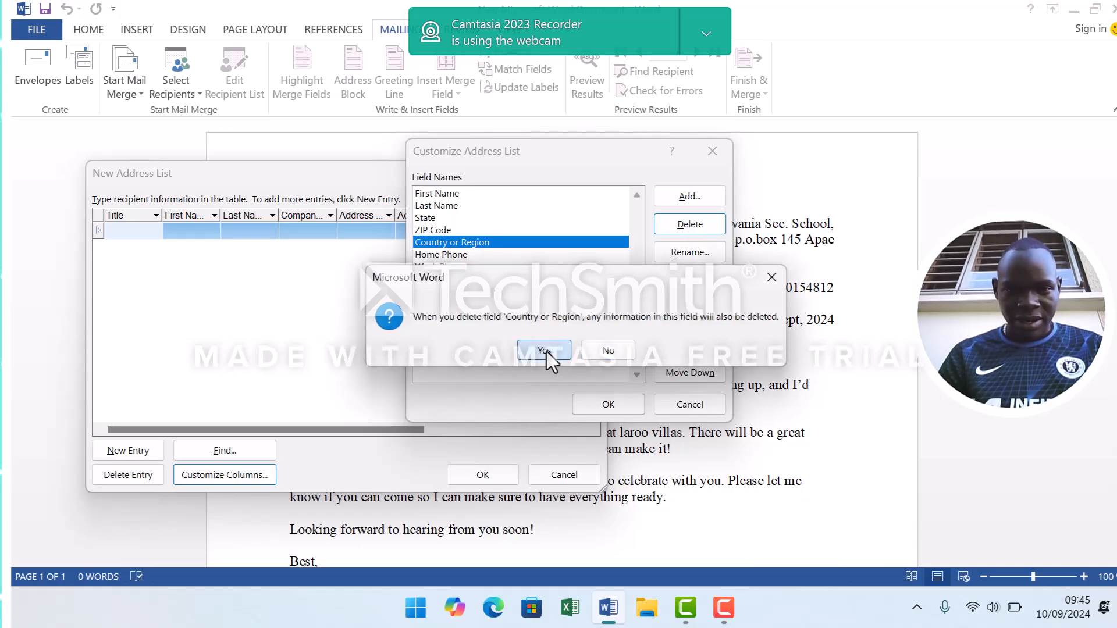
pyautogui.click(694, 224)
pyautogui.click(544, 350)
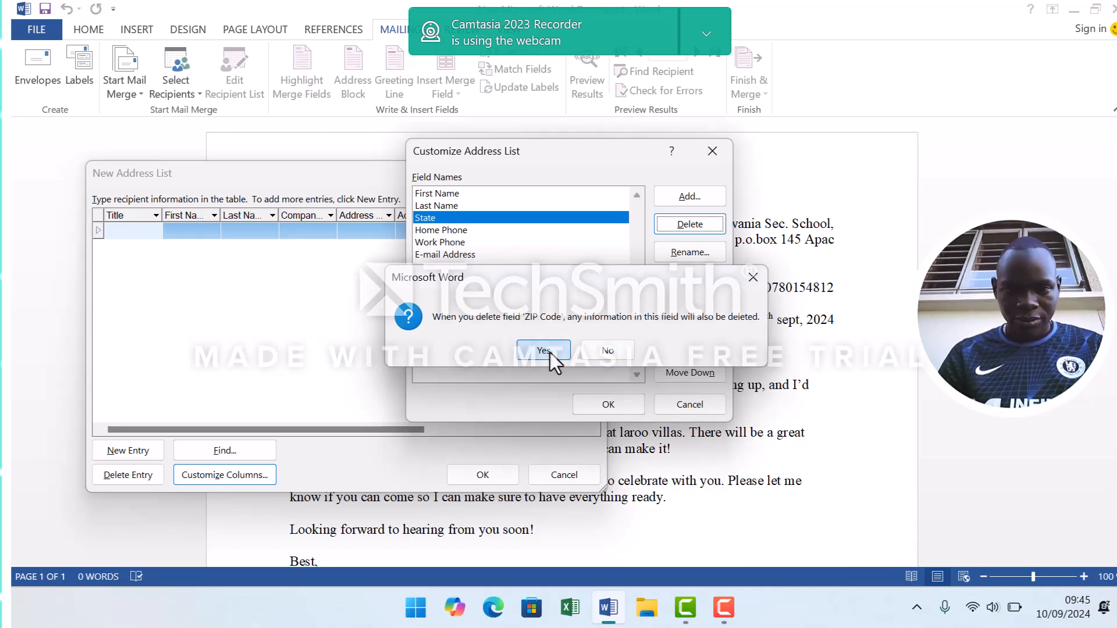
# Delete the State and Work Phone fields from the address list's columns.
pyautogui.click(690, 224)
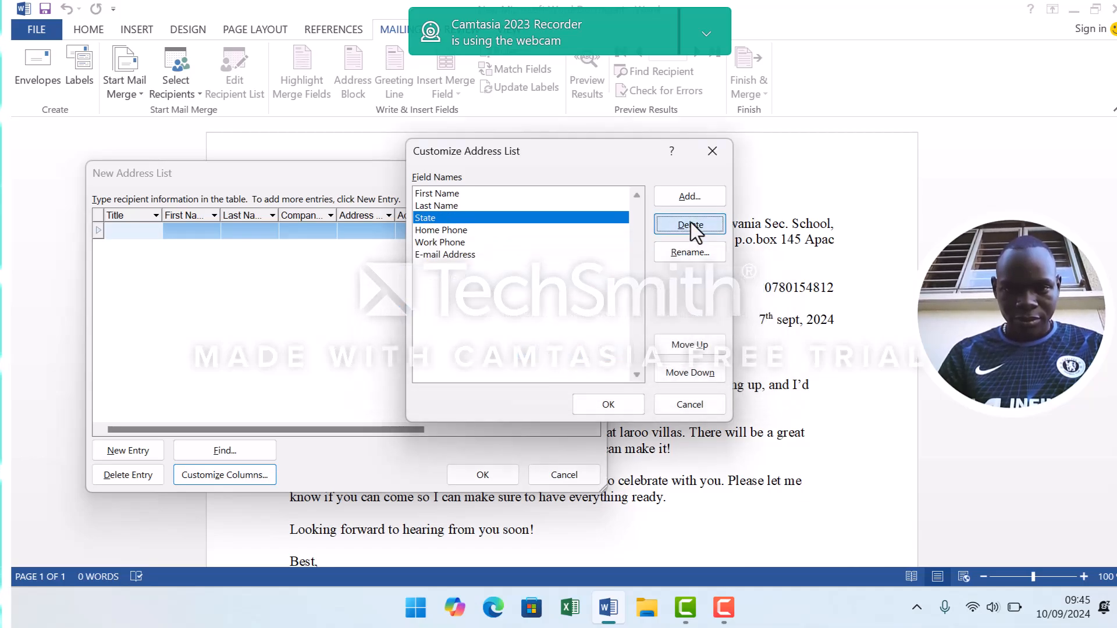
pyautogui.click(533, 347)
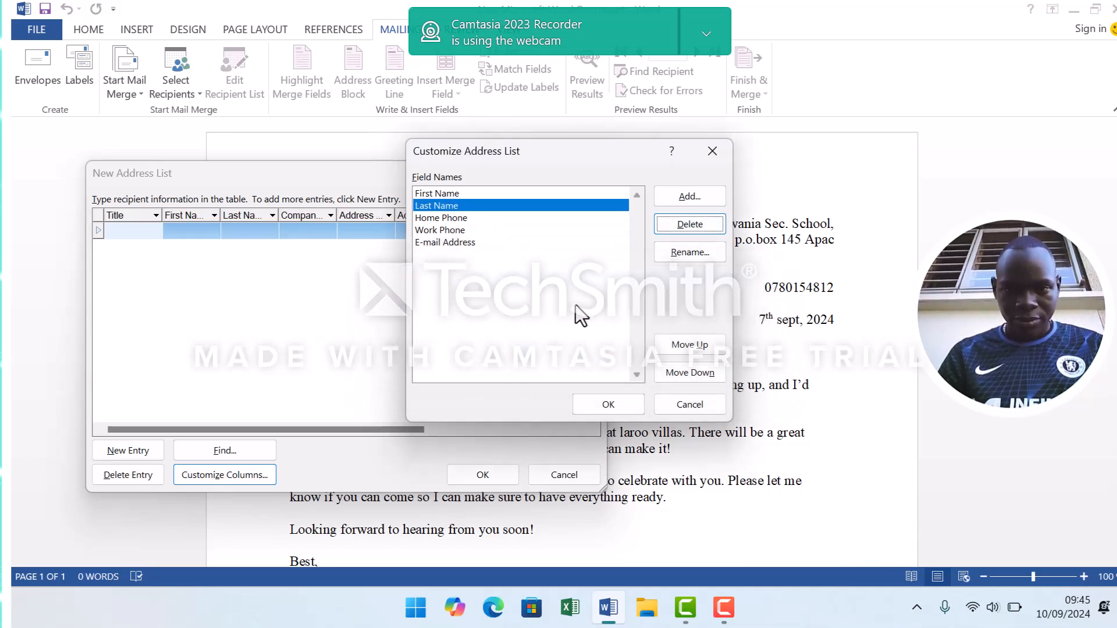
pyautogui.click(442, 228)
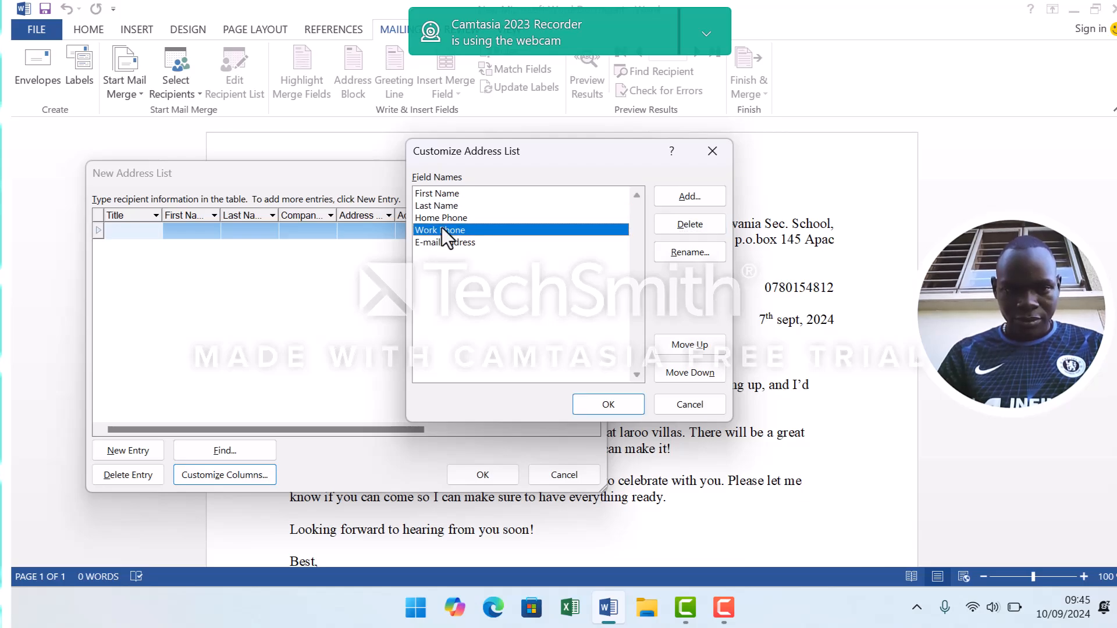
pyautogui.click(677, 224)
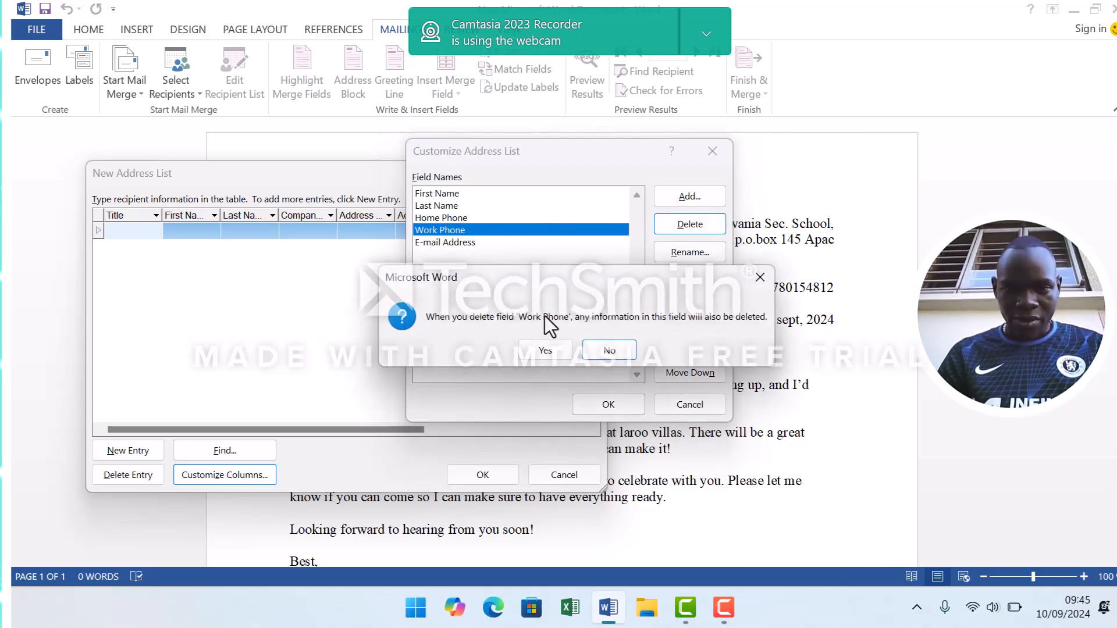
pyautogui.click(538, 351)
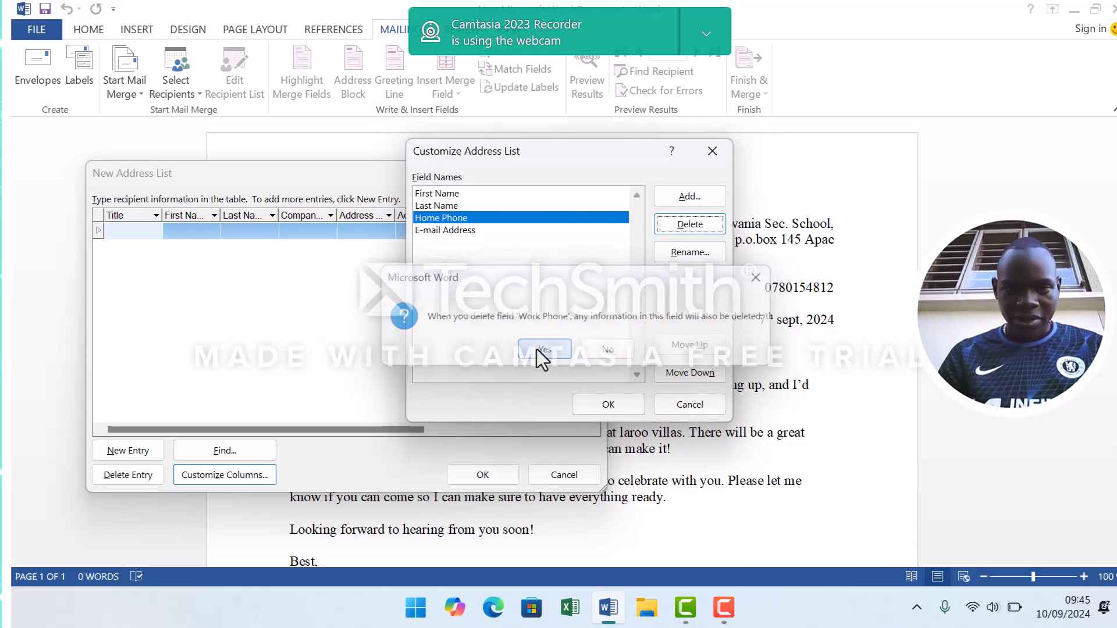
# Delete the E-mail Address field while keeping Home Phone, and apply the customized columns to the address list.
pyautogui.click(685, 228)
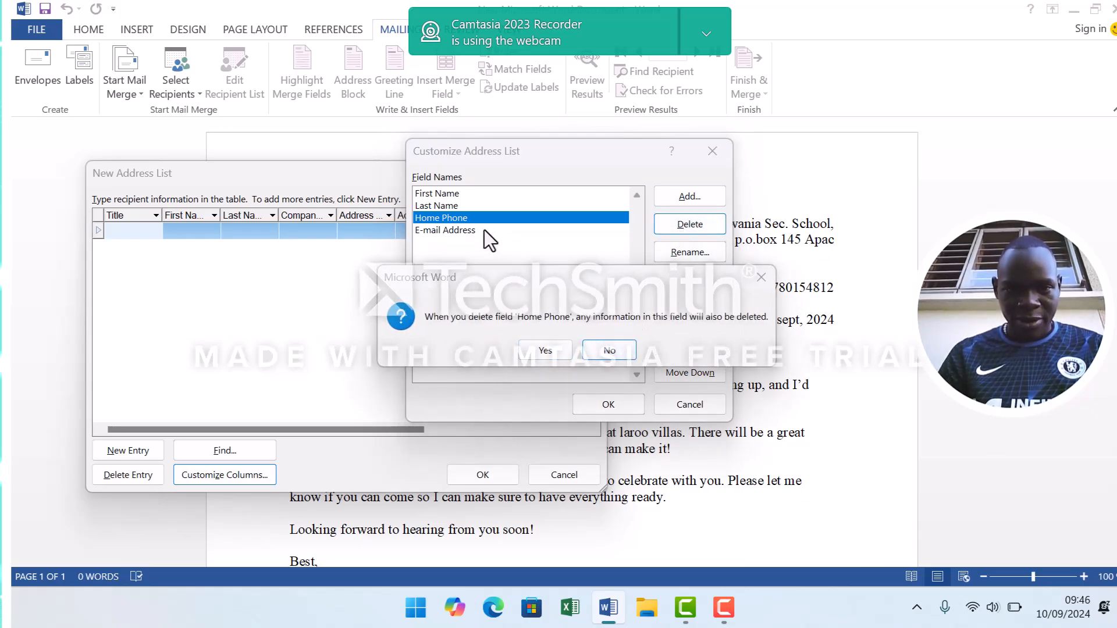
pyautogui.click(606, 348)
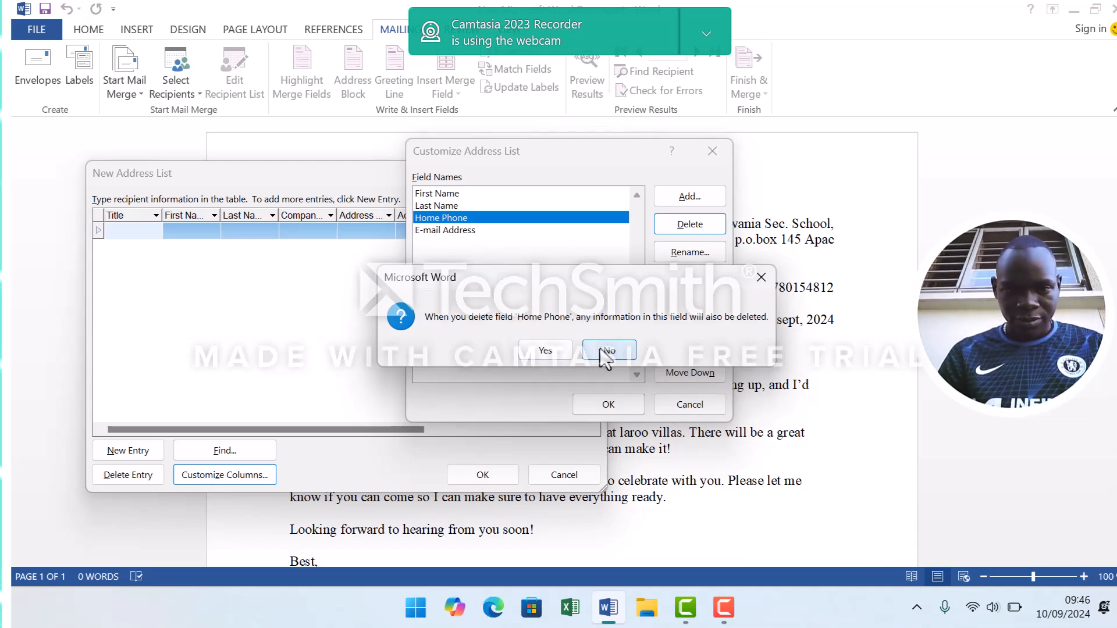
pyautogui.click(472, 234)
pyautogui.click(679, 220)
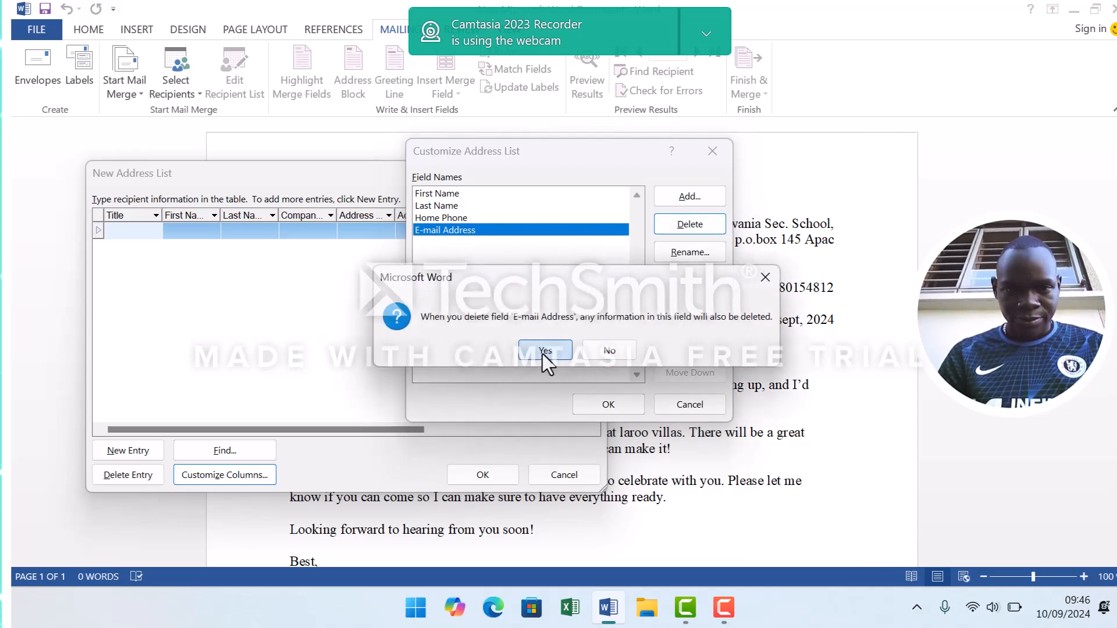
pyautogui.click(544, 351)
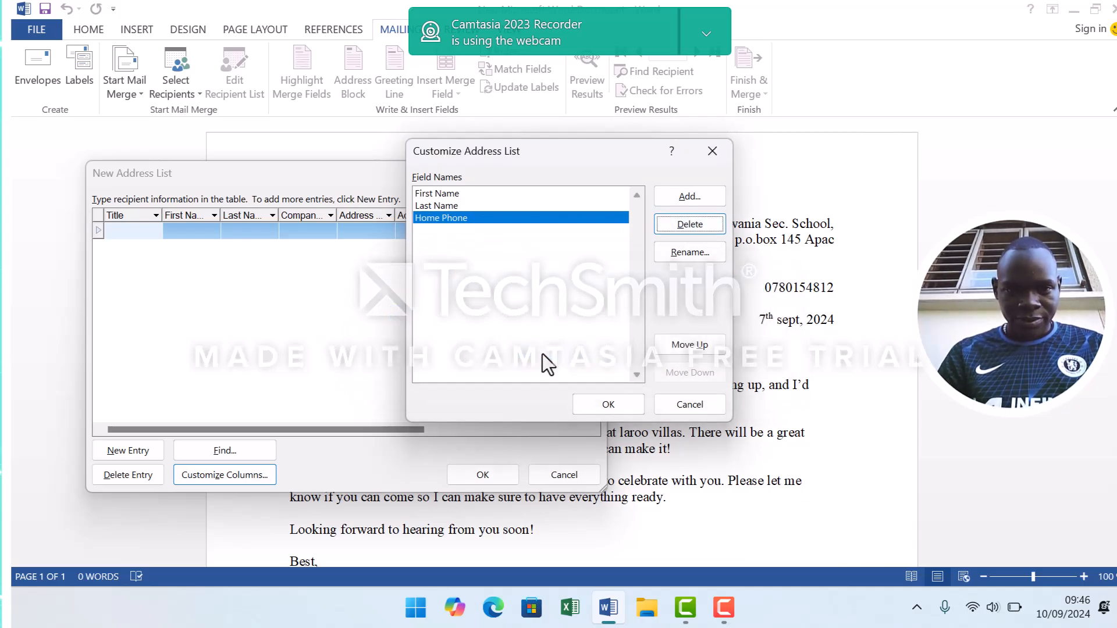
pyautogui.click(617, 402)
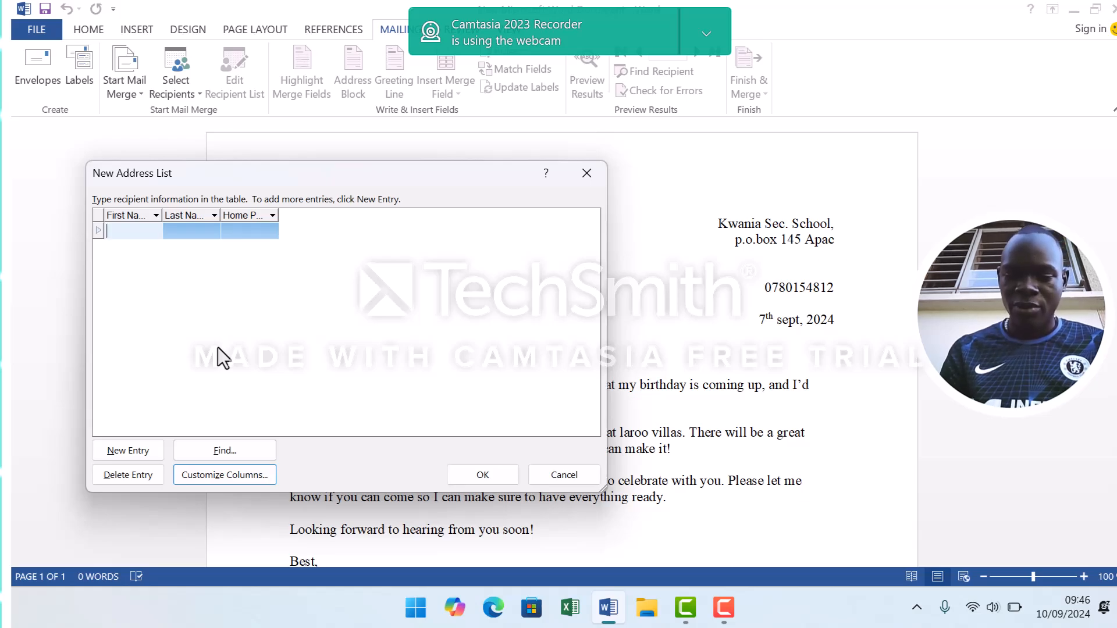
# Enter the first recipient's first and last names, with "lira" in the Home Phone field.
pyautogui.write('oke')
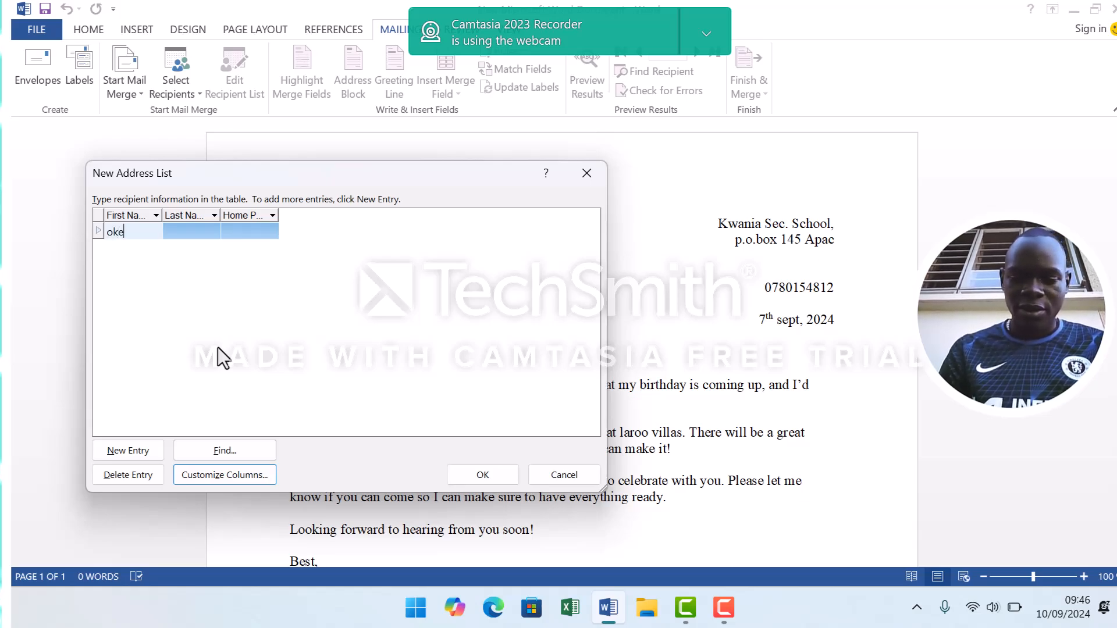
pyautogui.write('llo')
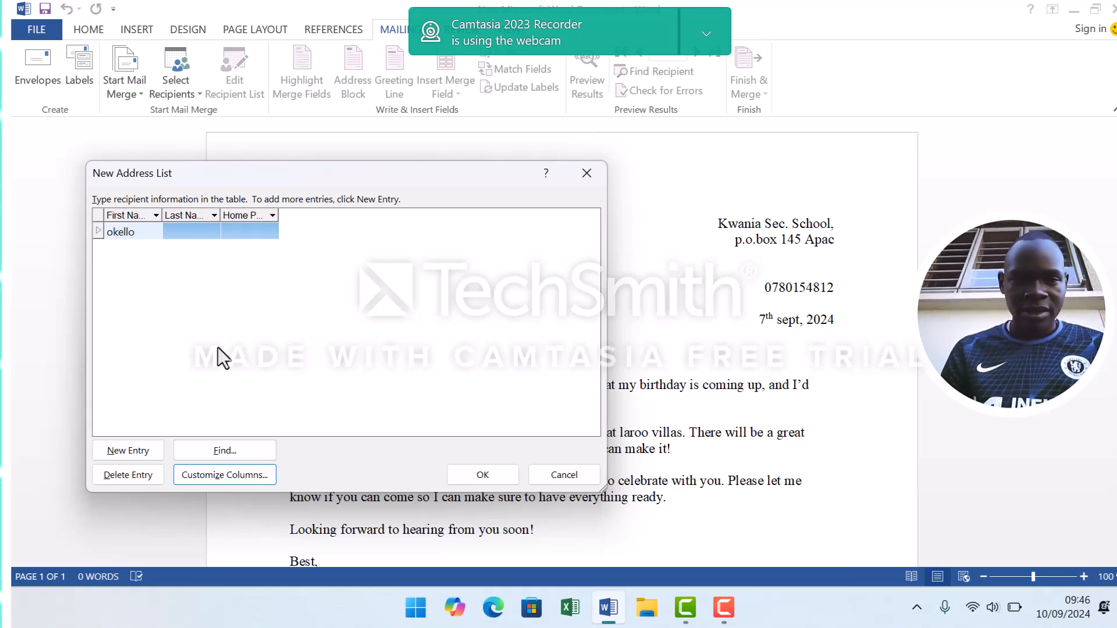
pyautogui.click(187, 232)
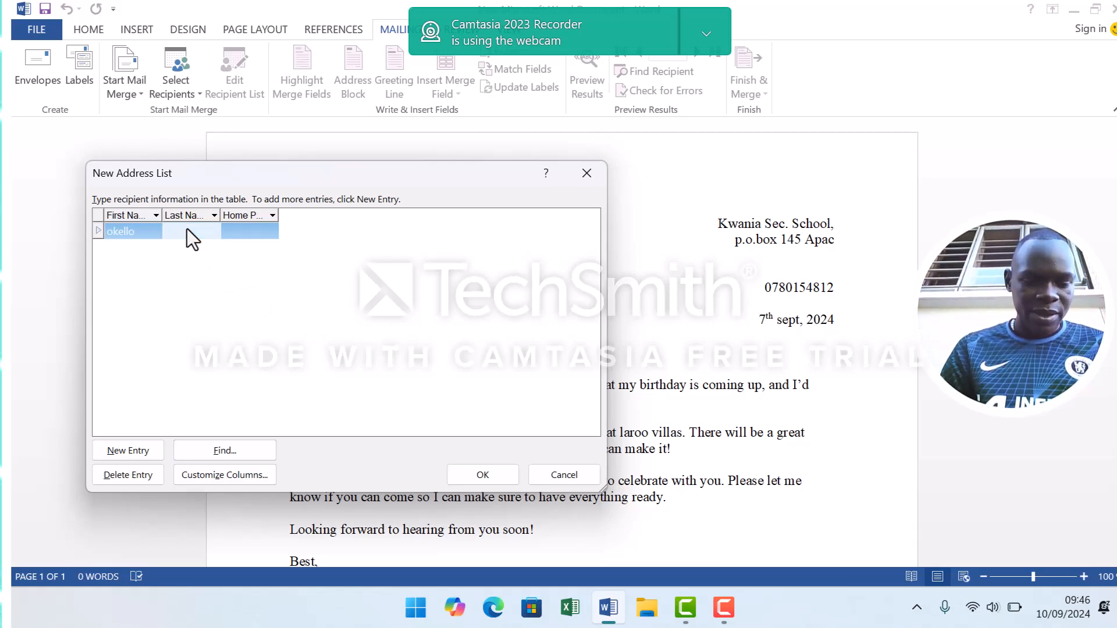
pyautogui.write('josh')
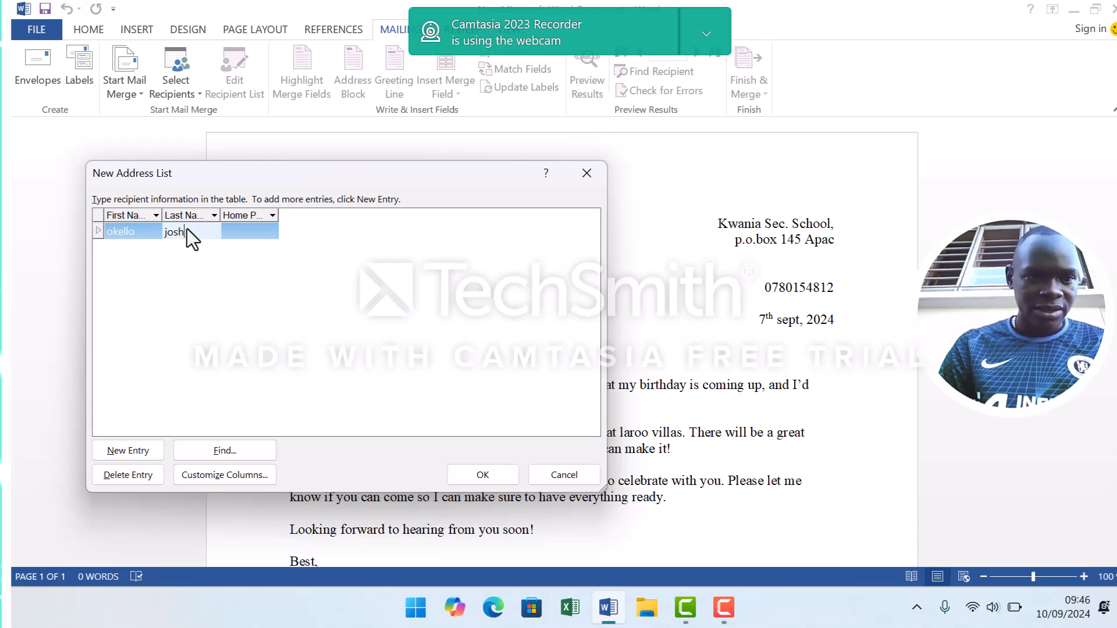
pyautogui.click(265, 233)
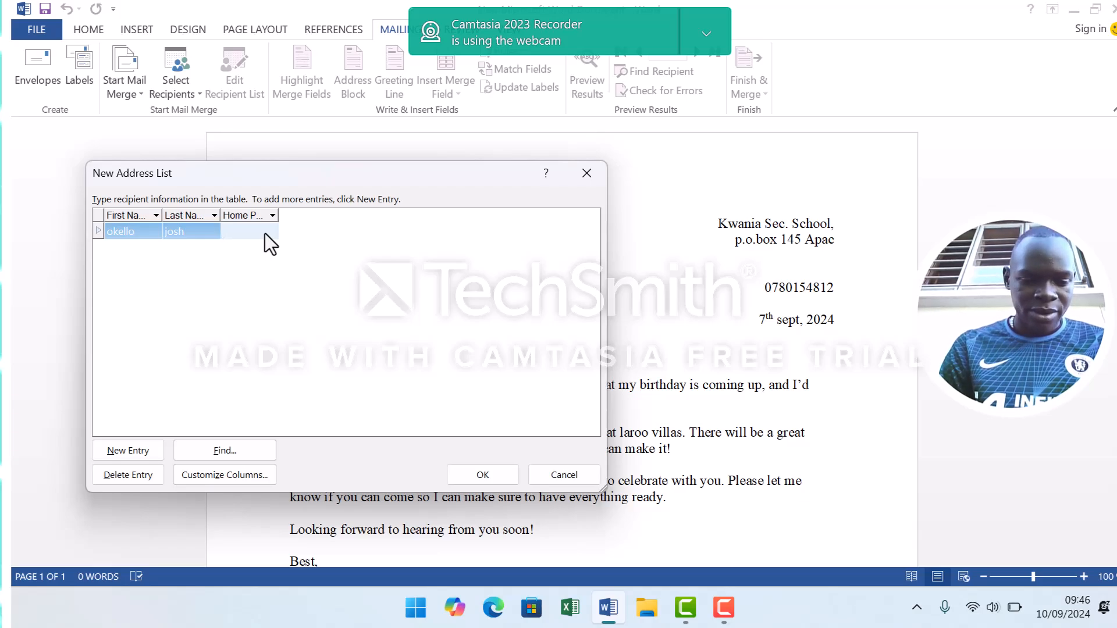
pyautogui.write('lira')
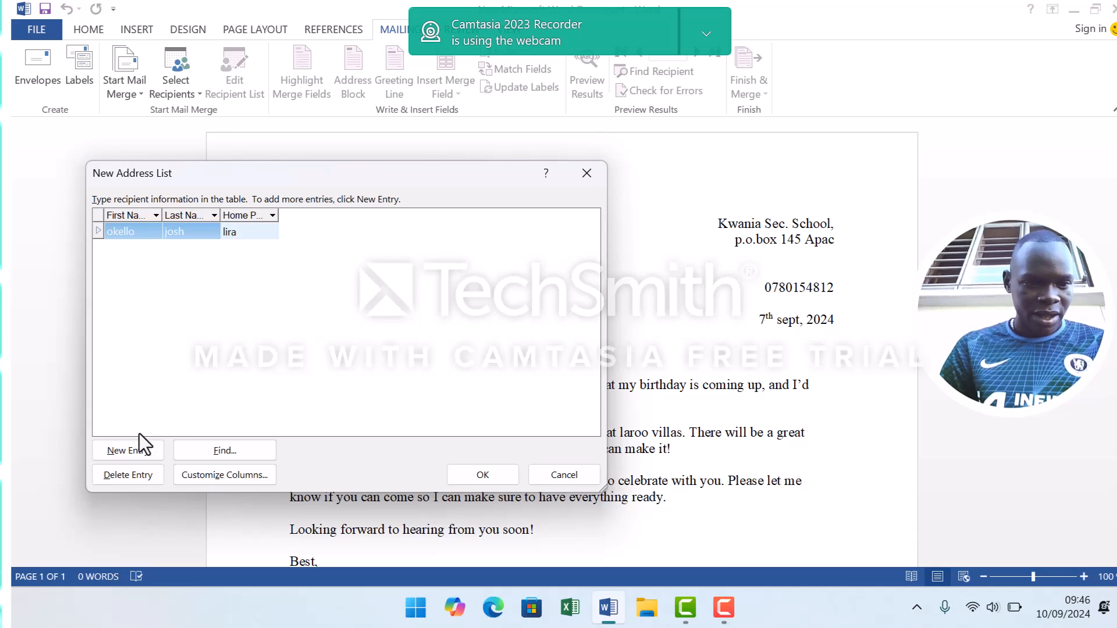
# Add a second recipient with their first and last names and "gulu" in the Home Phone field.
pyautogui.click(115, 455)
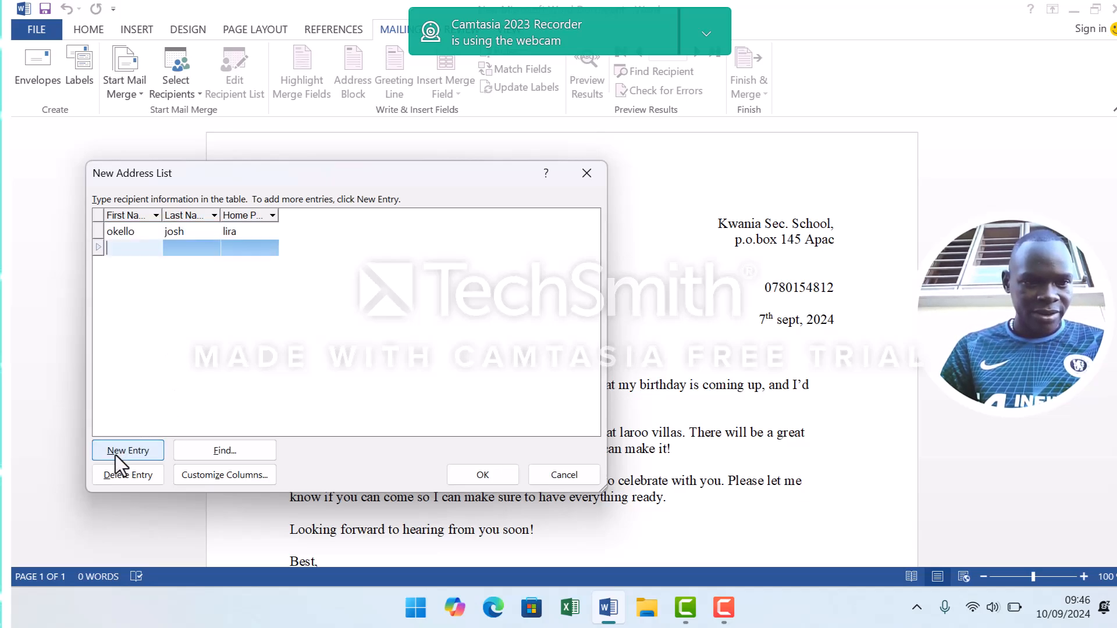
pyautogui.write('od')
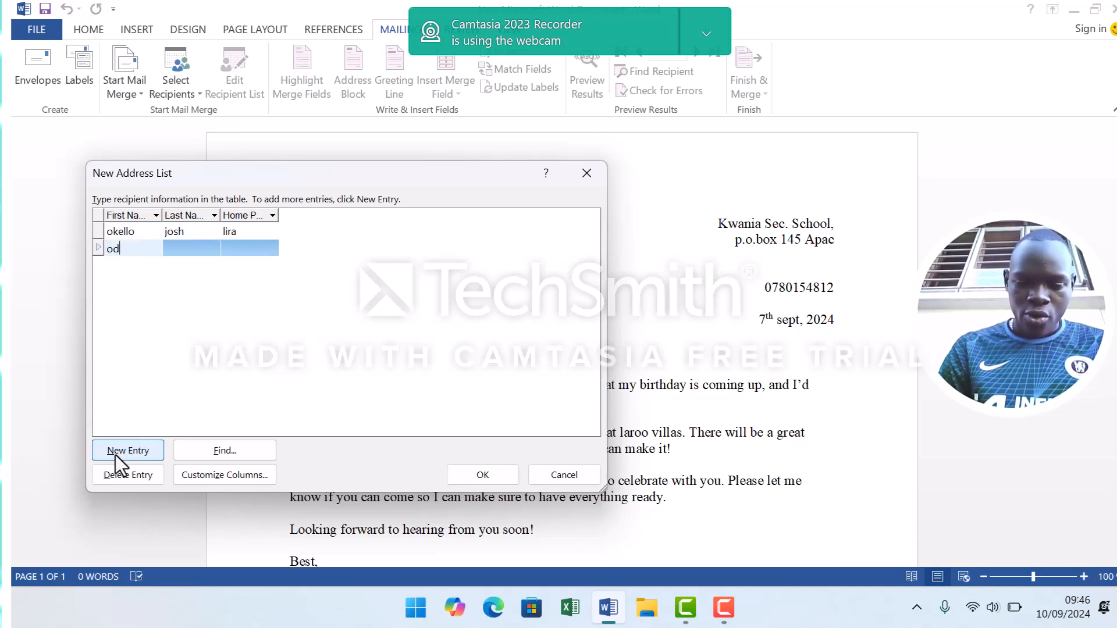
pyautogui.write('ongo')
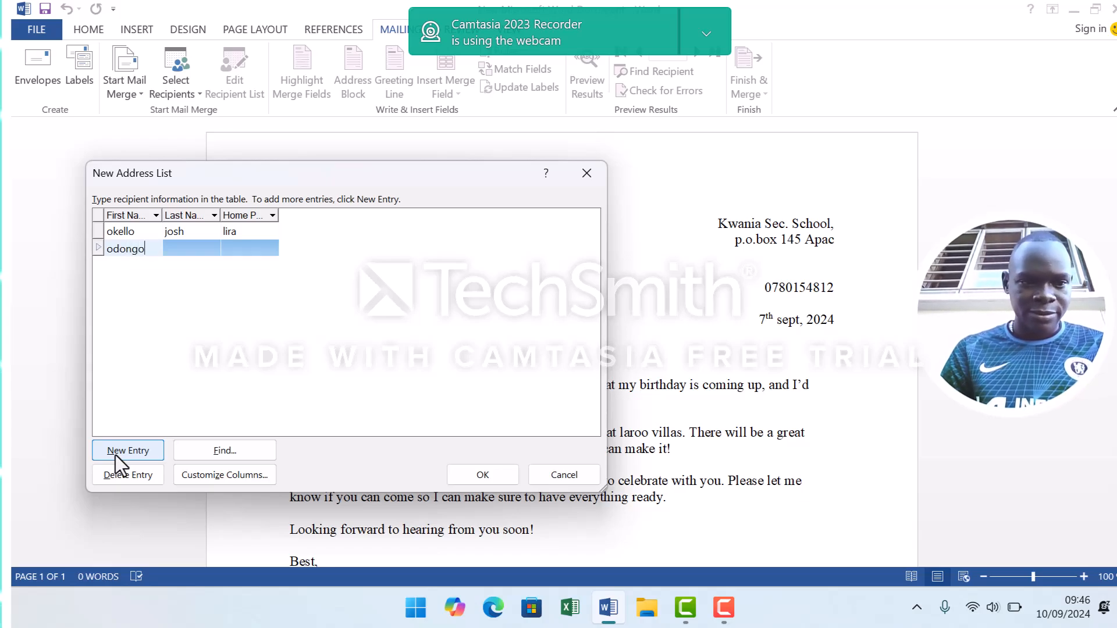
pyautogui.click(178, 255)
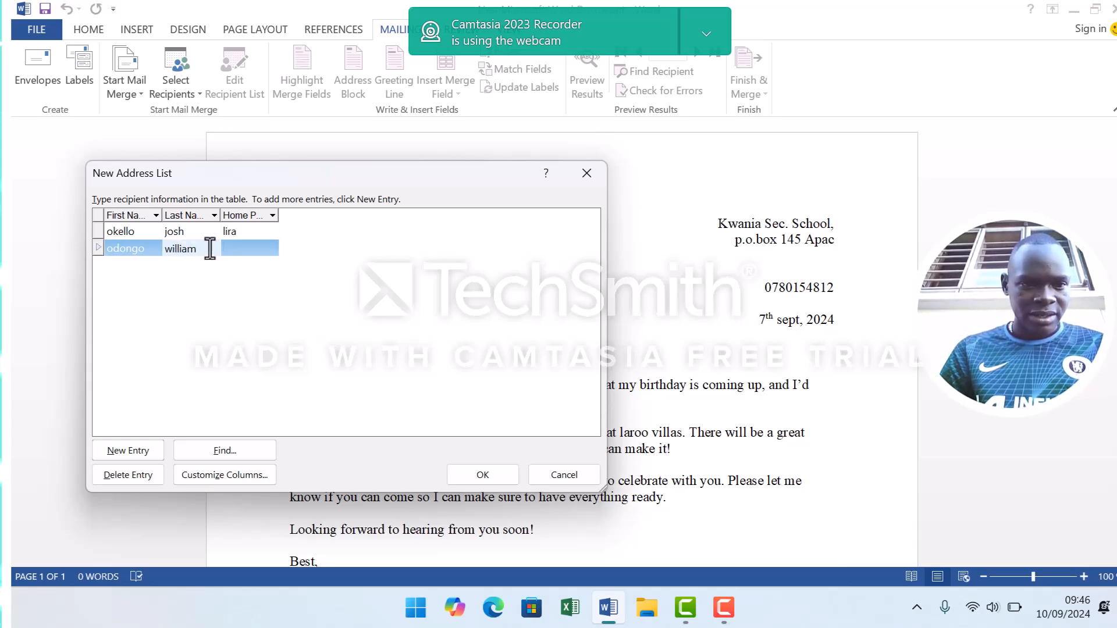
pyautogui.click(248, 249)
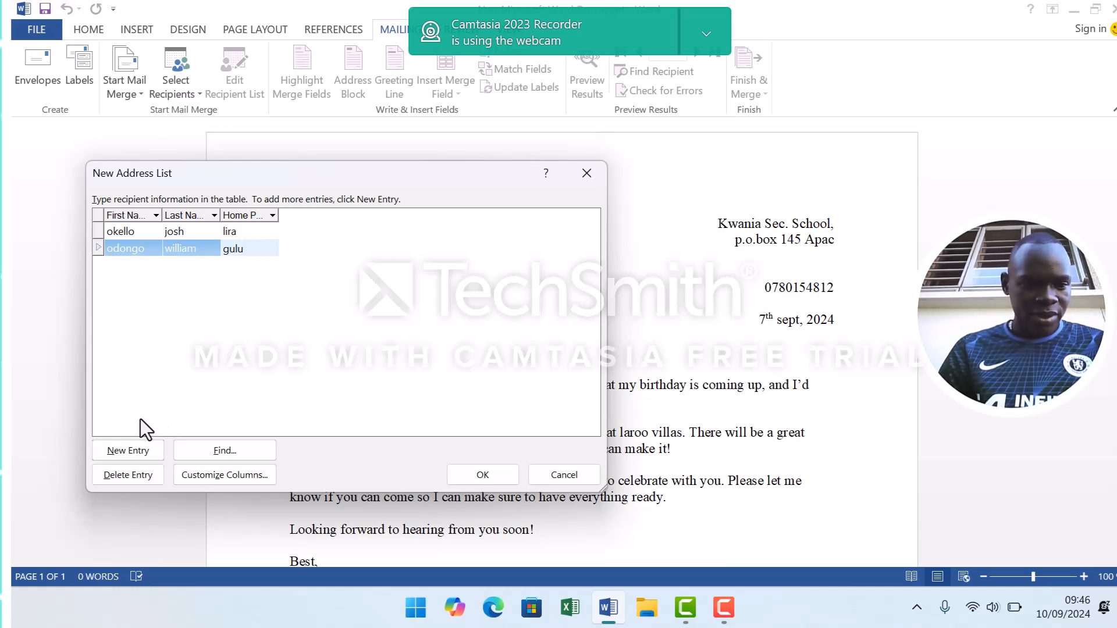
# Add a third recipient with their first and last names and "apac" in the Home Phone field.
pyautogui.click(115, 458)
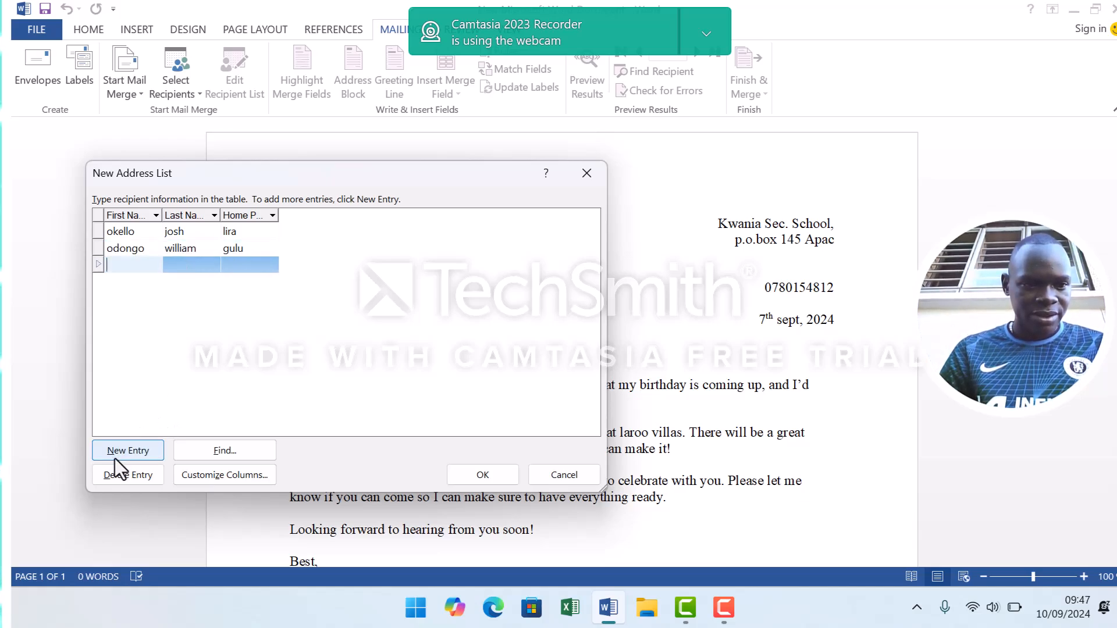
pyautogui.write('opio')
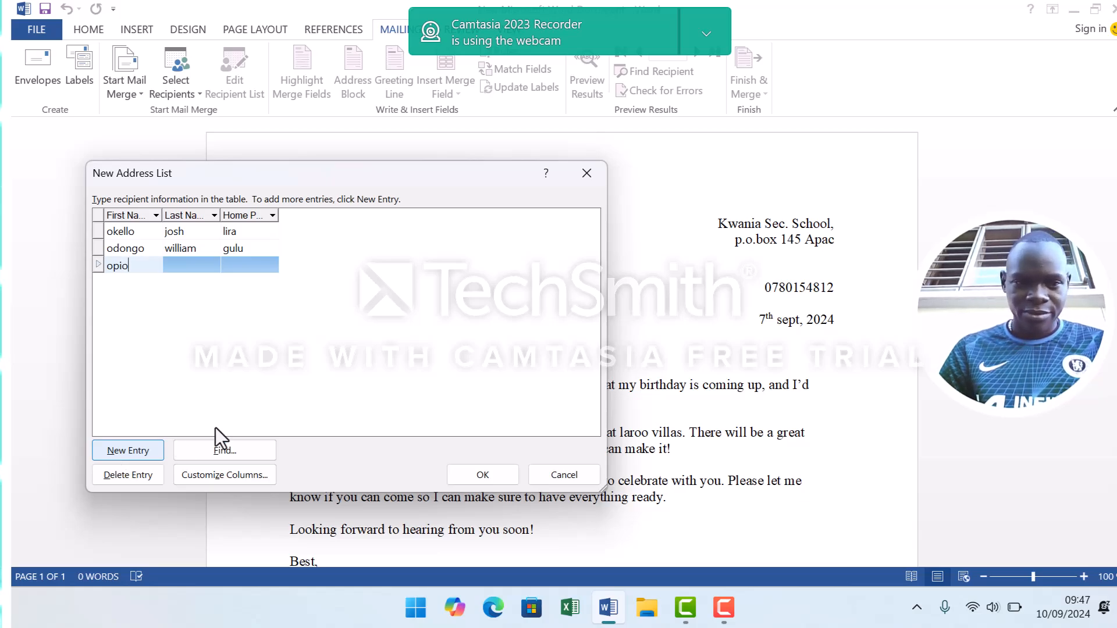
pyautogui.click(181, 267)
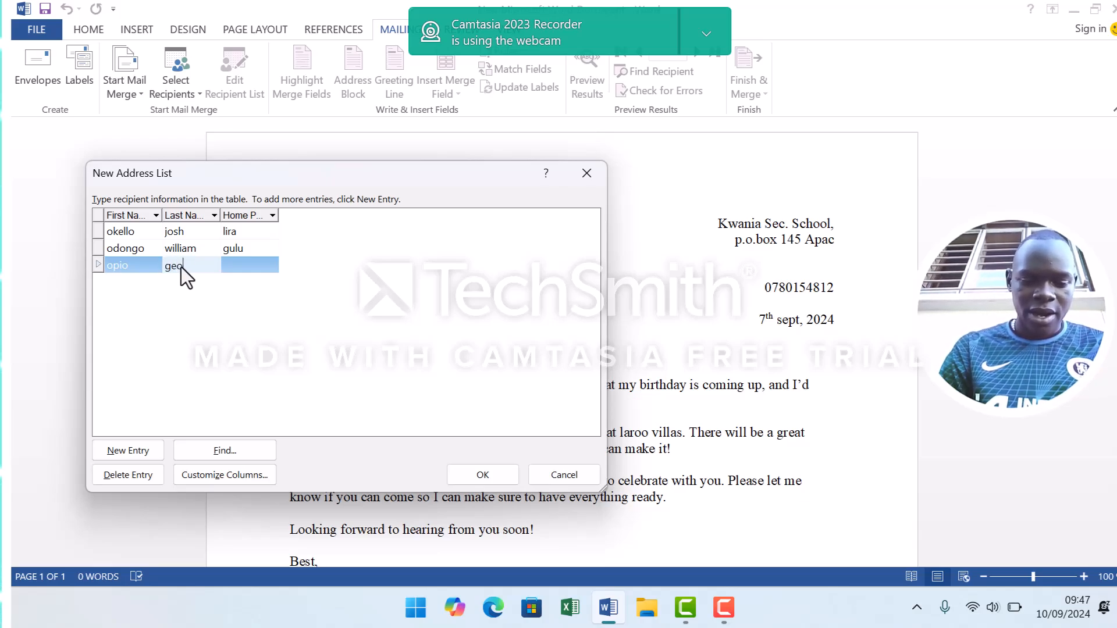
pyautogui.write('george')
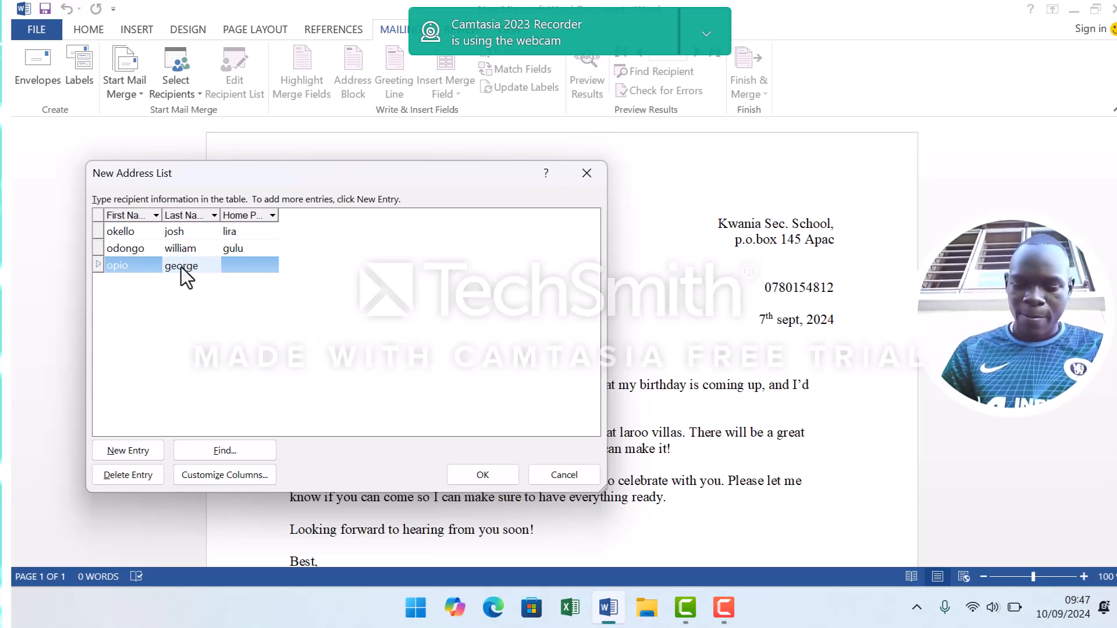
pyautogui.click(252, 263)
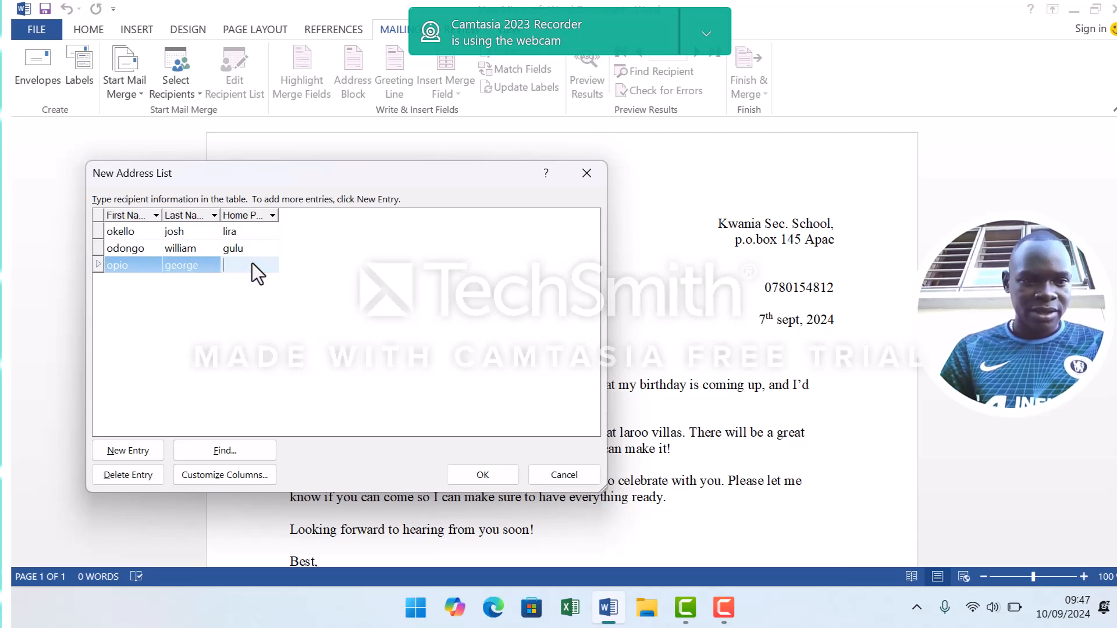
pyautogui.write('apac')
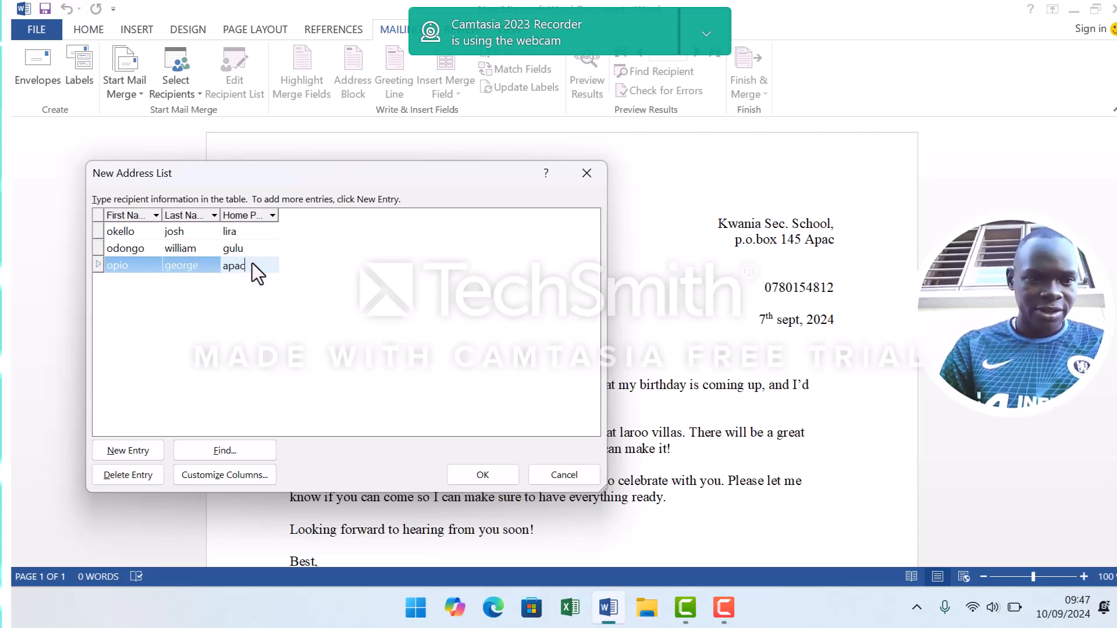
# Add a fourth recipient with their first and last names and "soroti" in the Home Phone field.
pyautogui.click(120, 453)
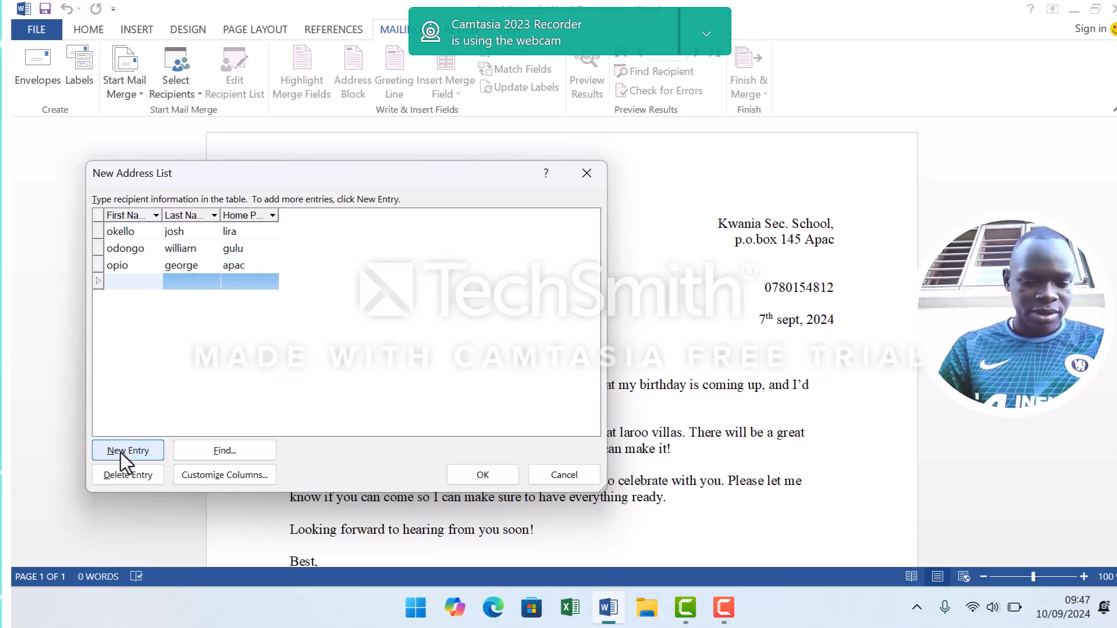
pyautogui.write('akello')
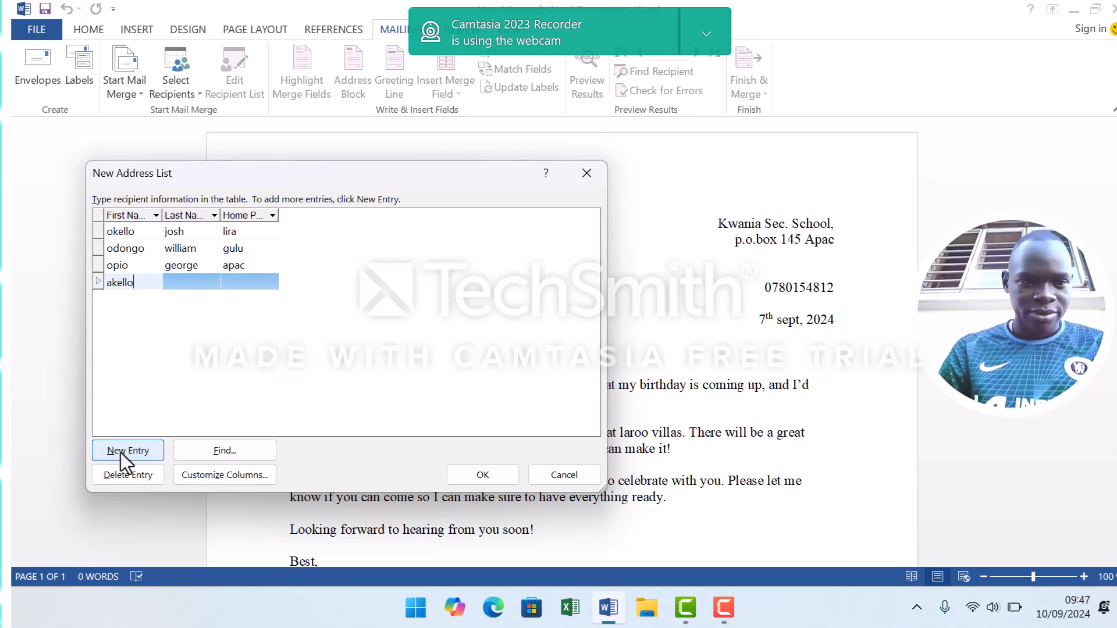
pyautogui.click(197, 286)
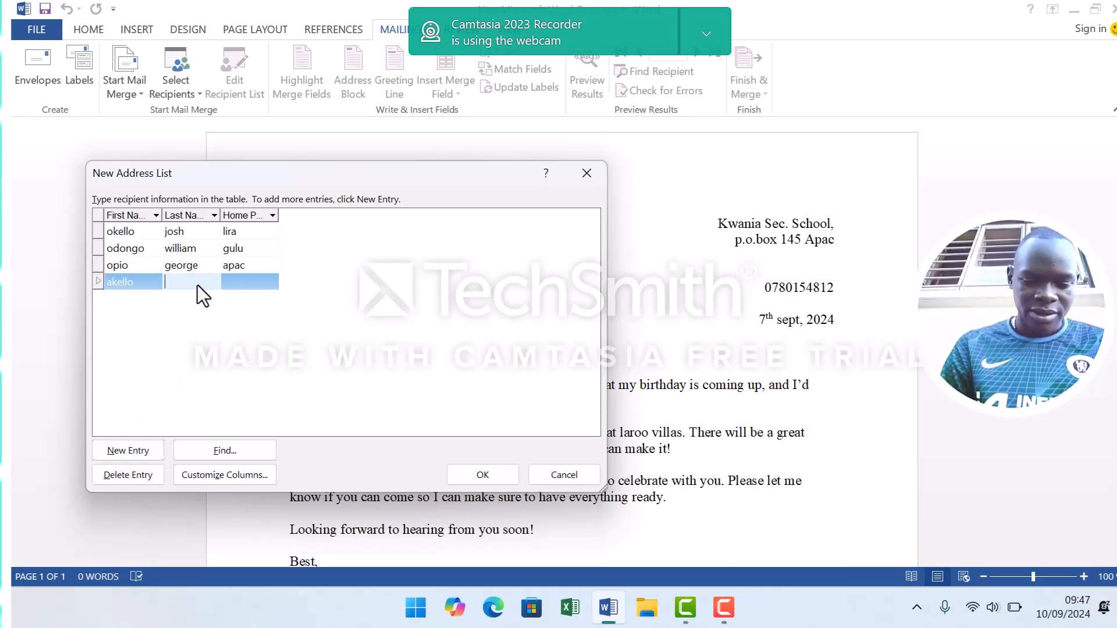
pyautogui.write('mirriam')
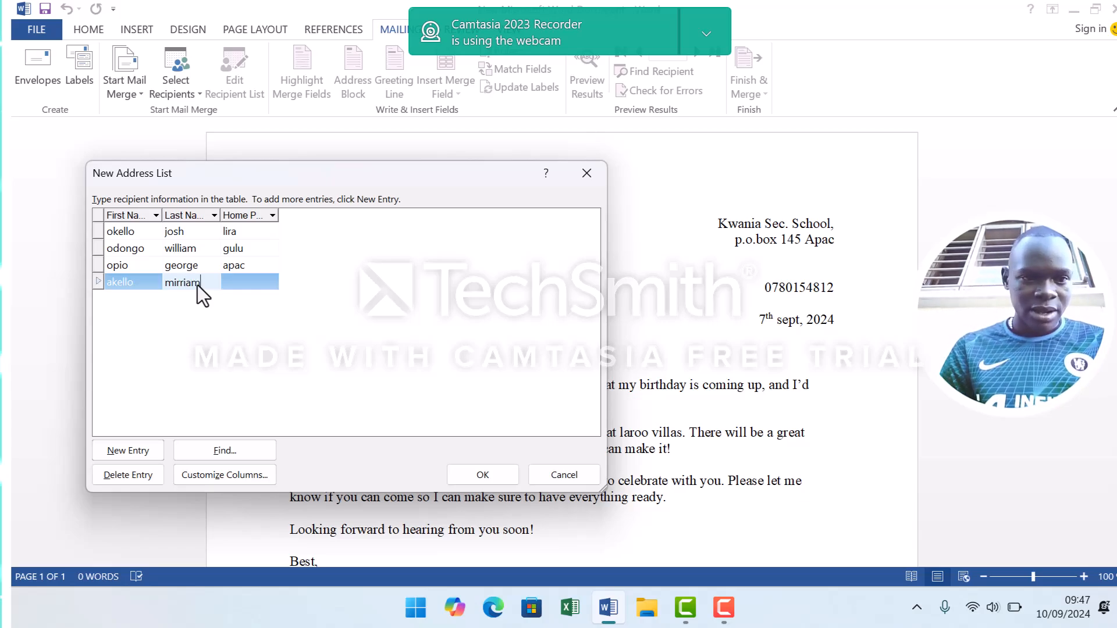
pyautogui.click(232, 285)
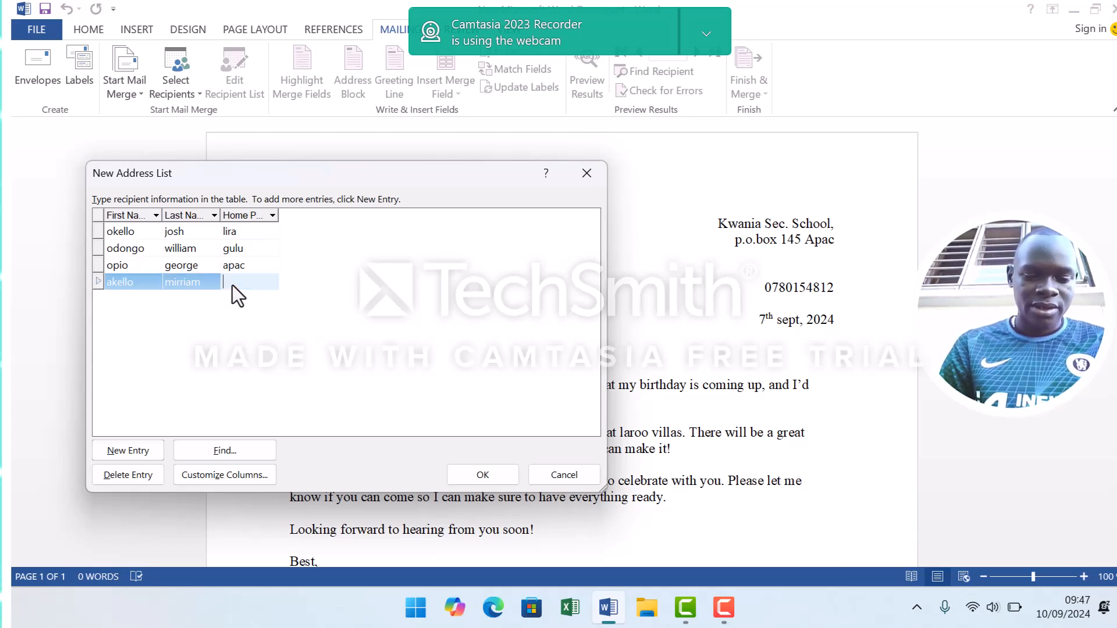
pyautogui.write('soroti')
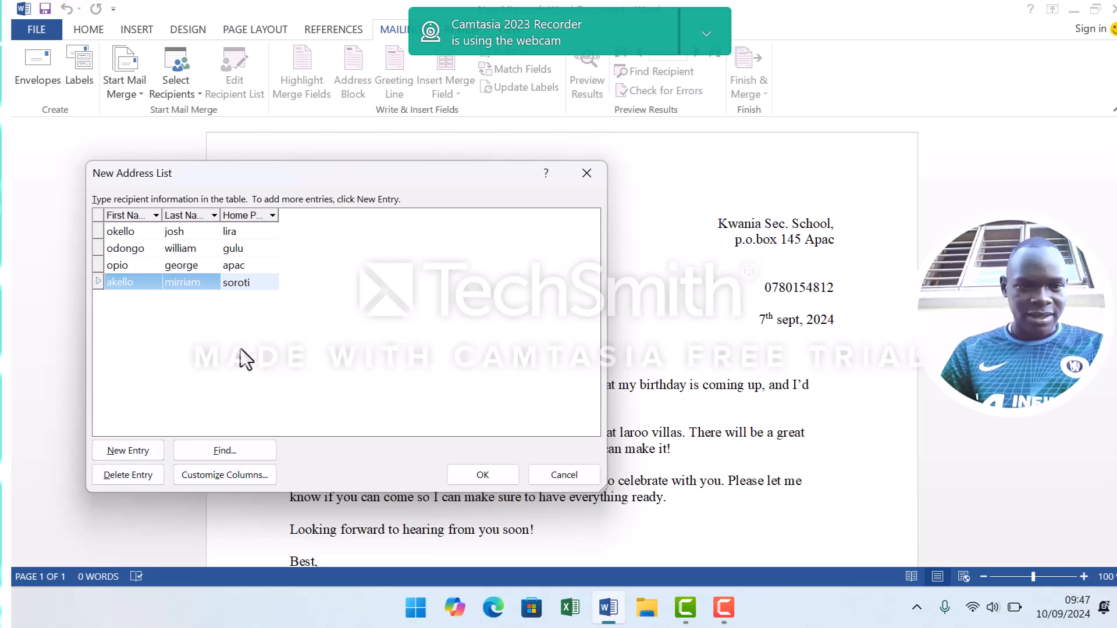
# Save the address list as ppppppp in the data sources folder and review its entries in the mail merge recipient list.
pyautogui.click(486, 467)
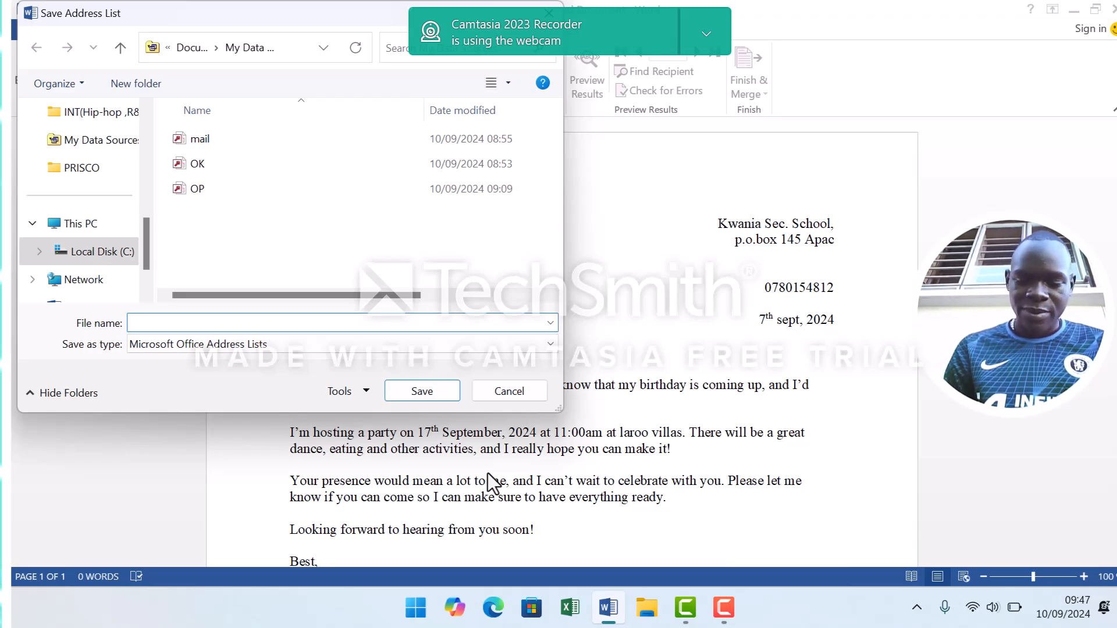
pyautogui.write('ppppppp')
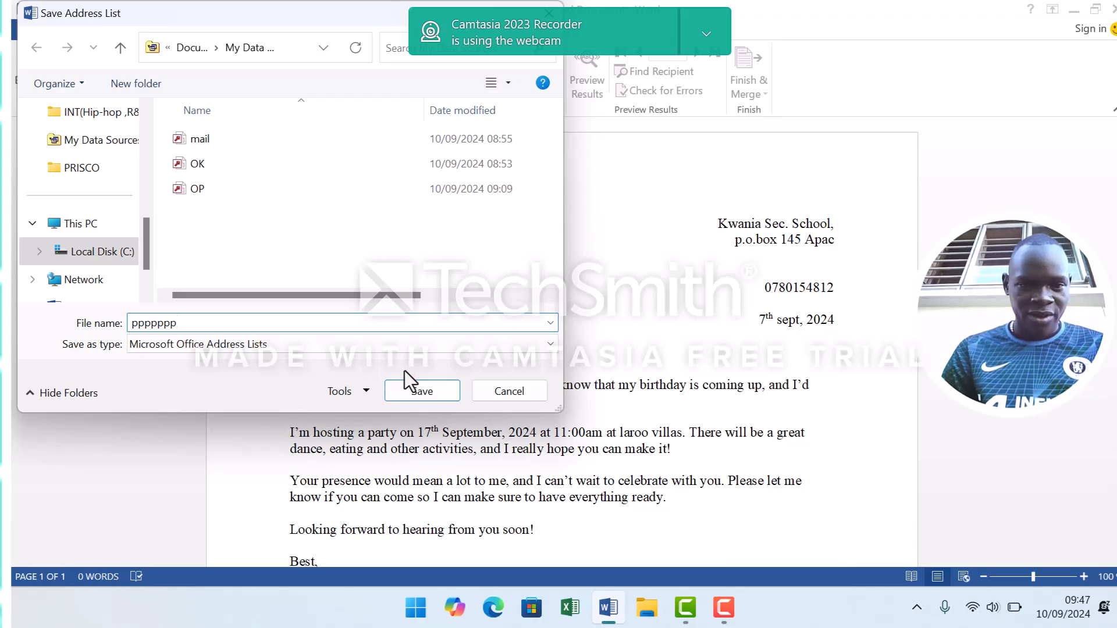
pyautogui.click(416, 384)
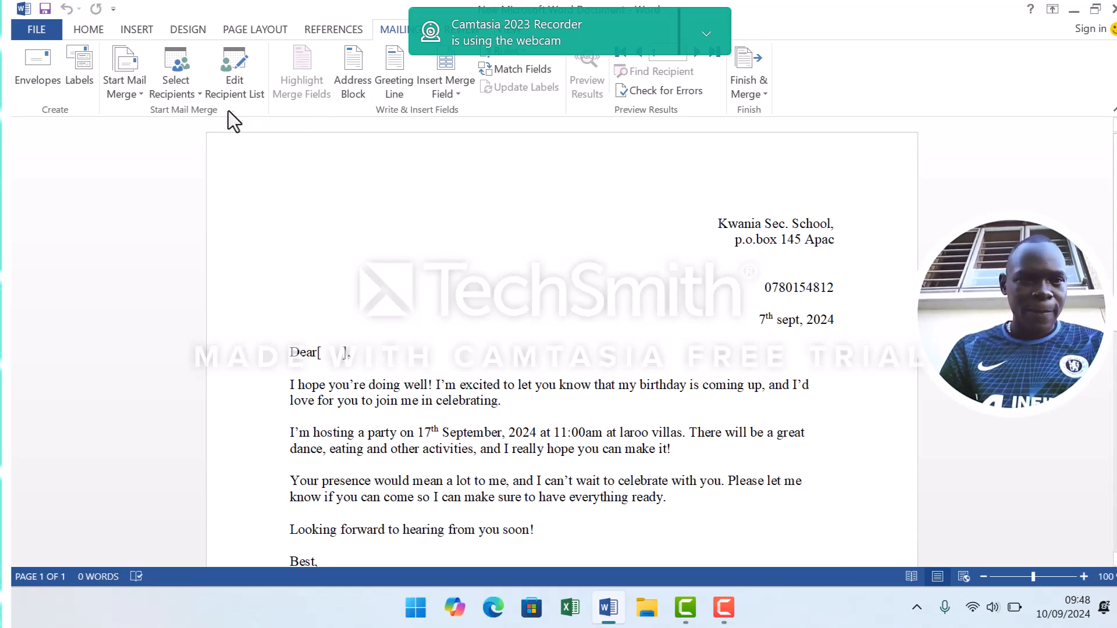
pyautogui.click(249, 73)
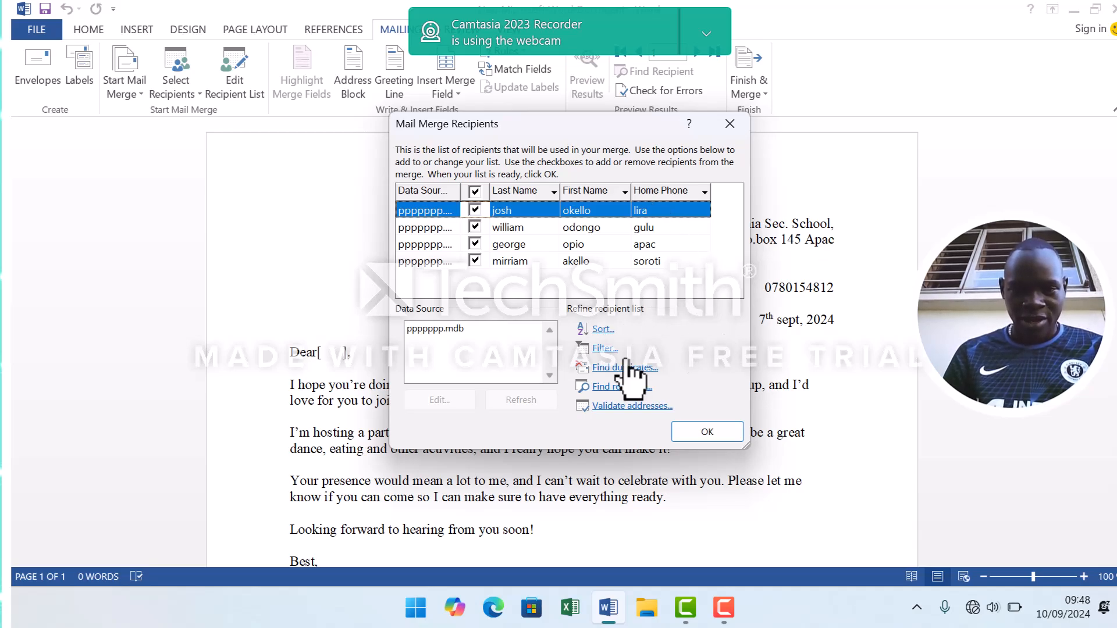
pyautogui.click(701, 432)
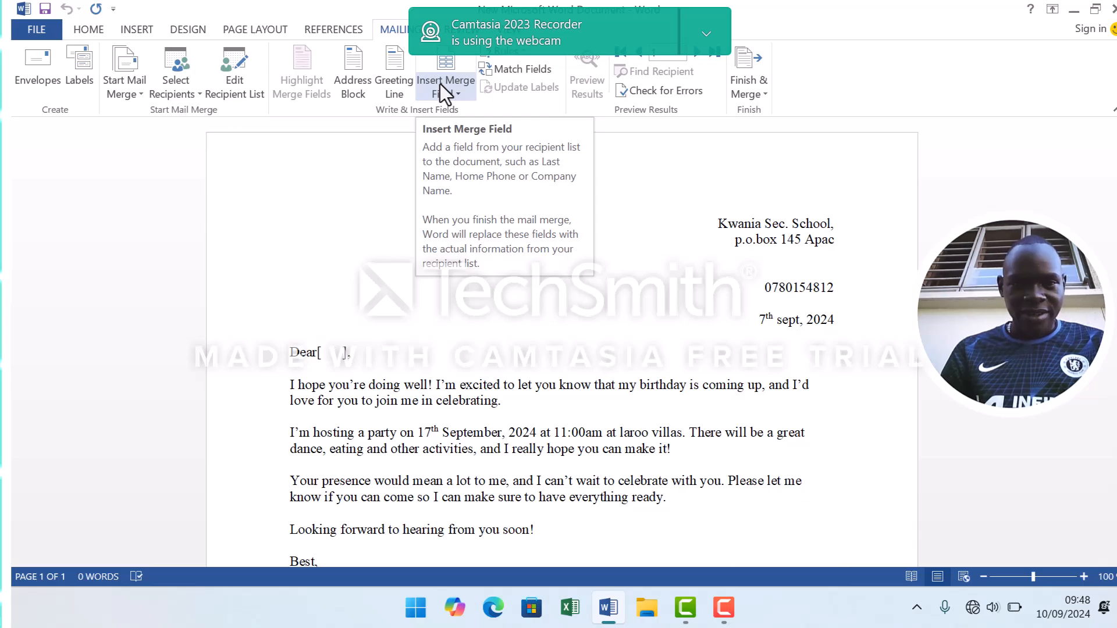
# Open the embedded birthday invitation letter in its own document window for editing.
pyautogui.click(326, 354)
pyautogui.doubleClick(326, 355)
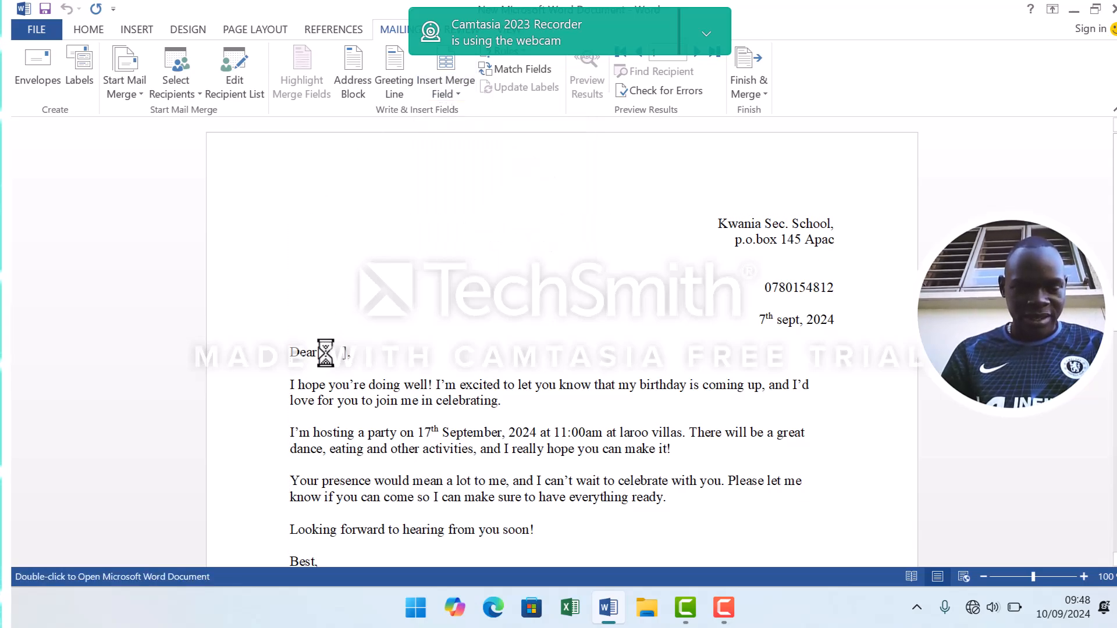
pyautogui.doubleClick(334, 355)
pyautogui.click(368, 398)
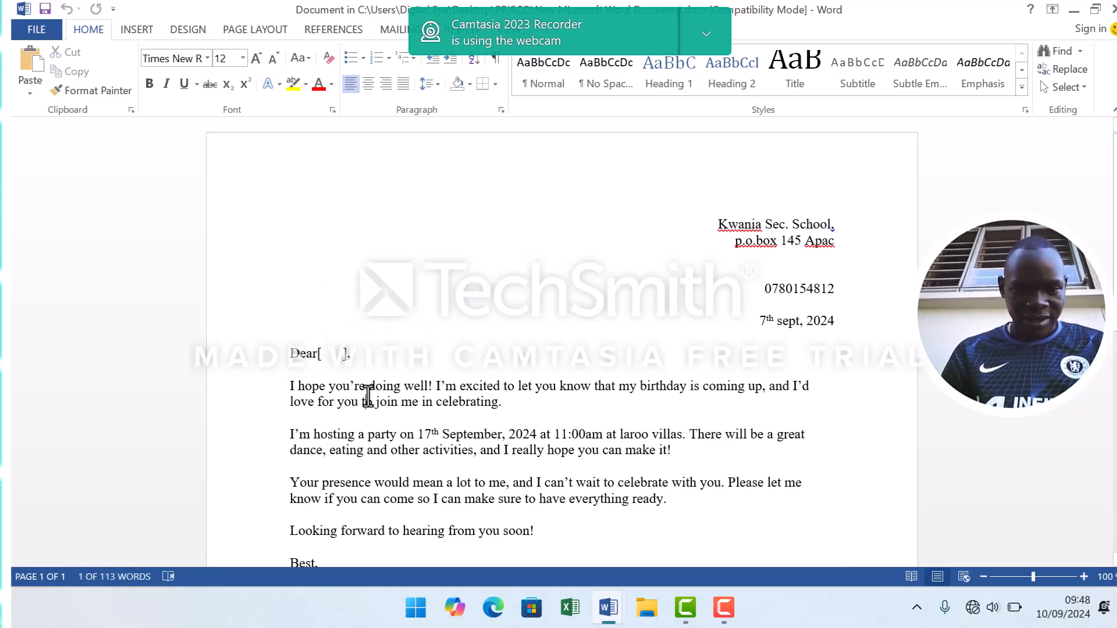
# Place the insertion point between the brackets after "Dear" and connect the letter to the existing saved recipient list.
pyautogui.click(326, 353)
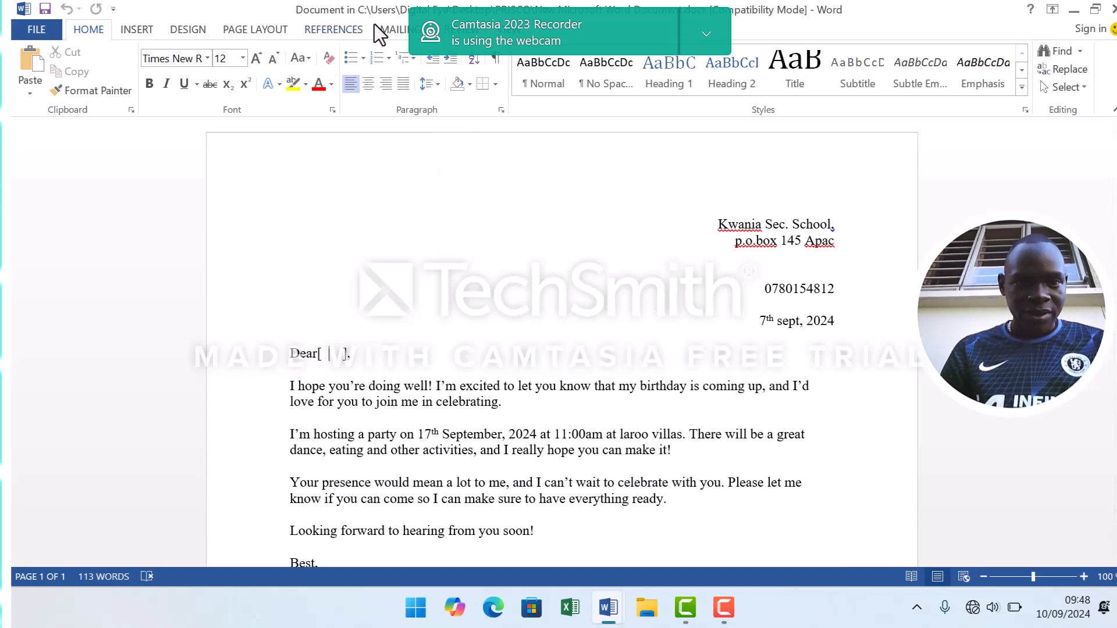
pyautogui.click(397, 29)
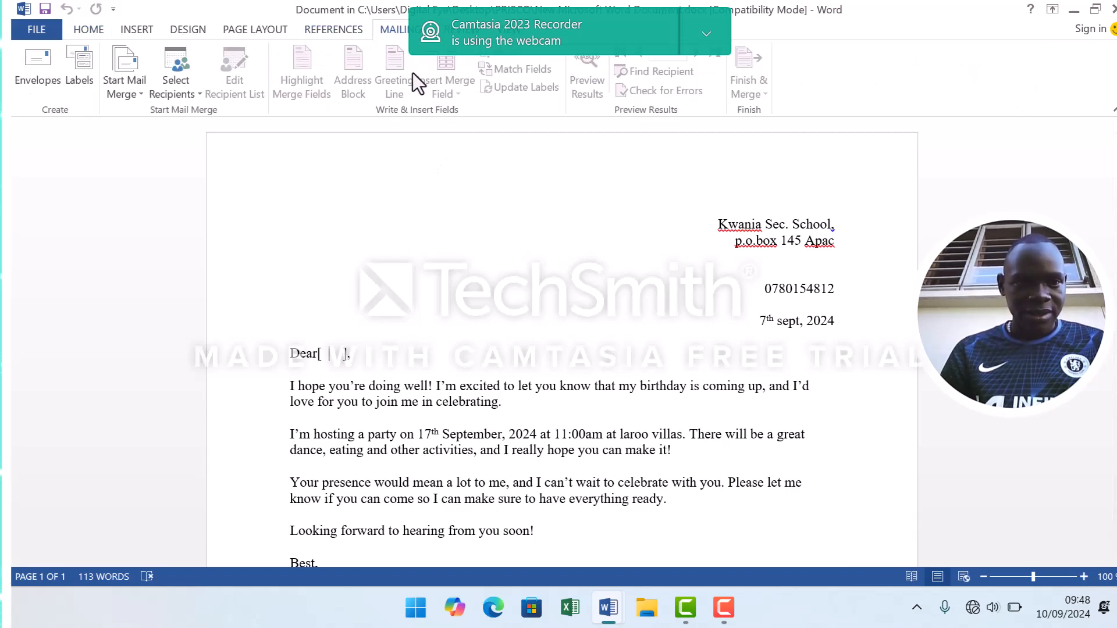
pyautogui.click(173, 85)
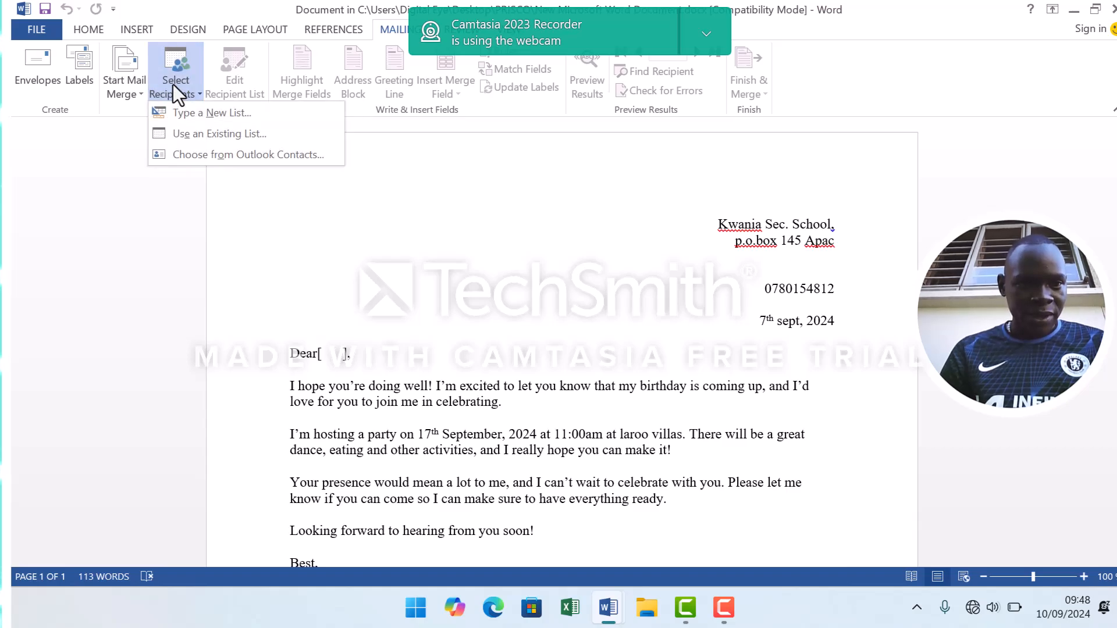
pyautogui.click(207, 134)
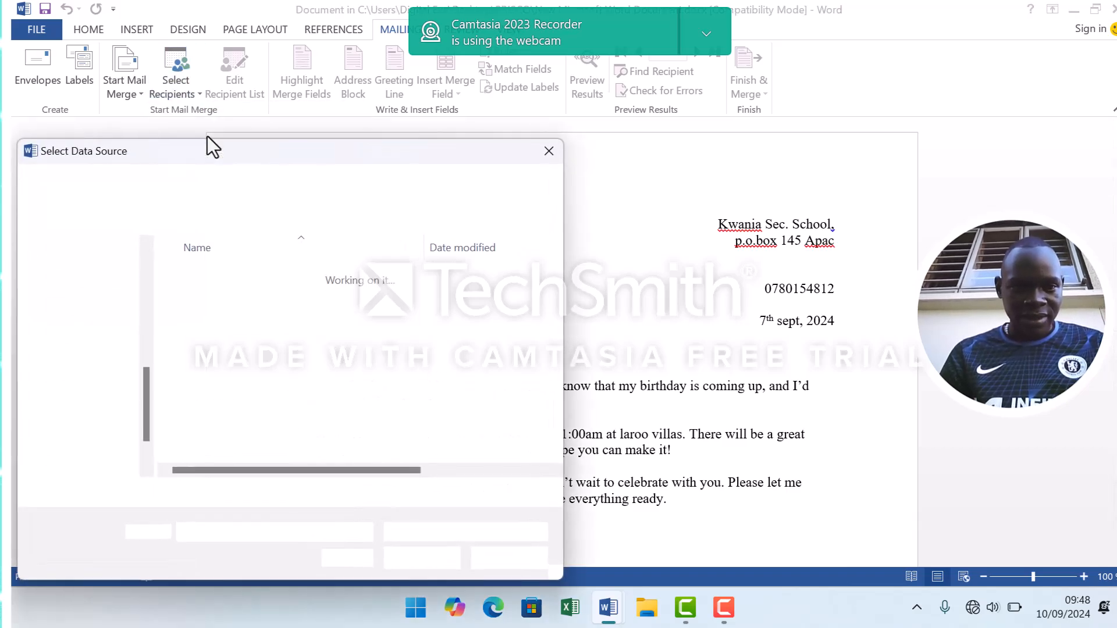
pyautogui.doubleClick(282, 403)
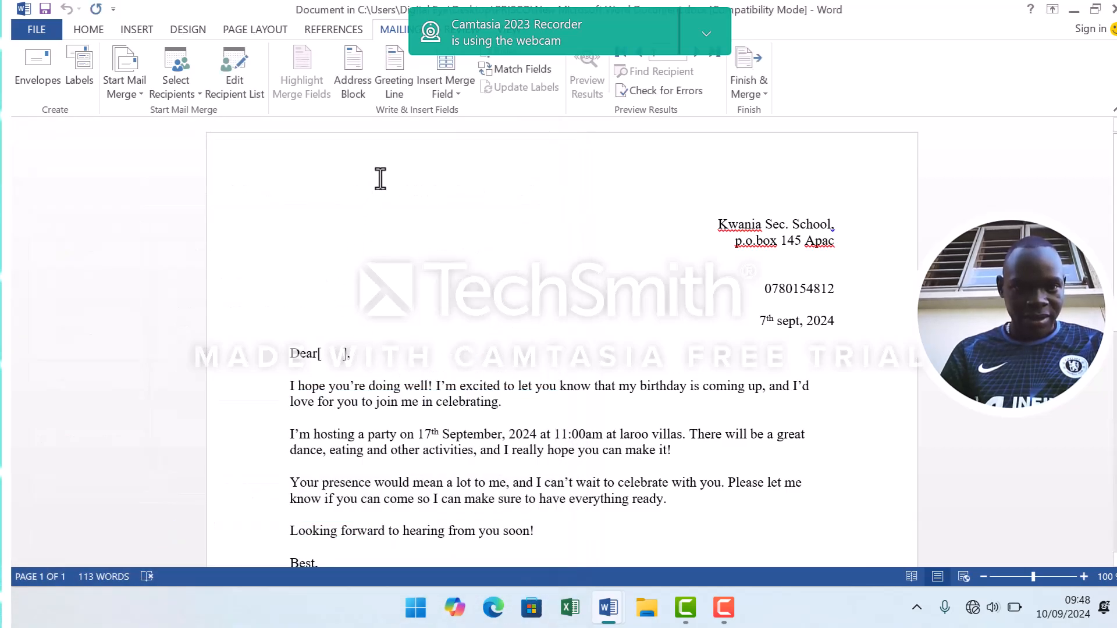
# Insert the First_Name merge field between the brackets in the letter's greeting.
pyautogui.click(434, 88)
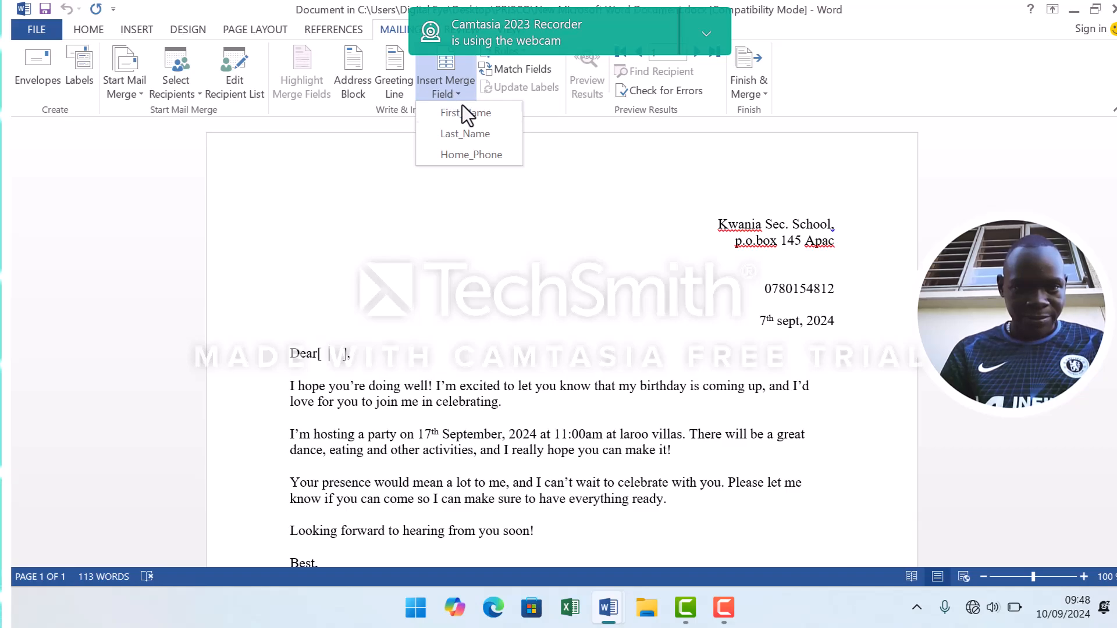
pyautogui.click(582, 93)
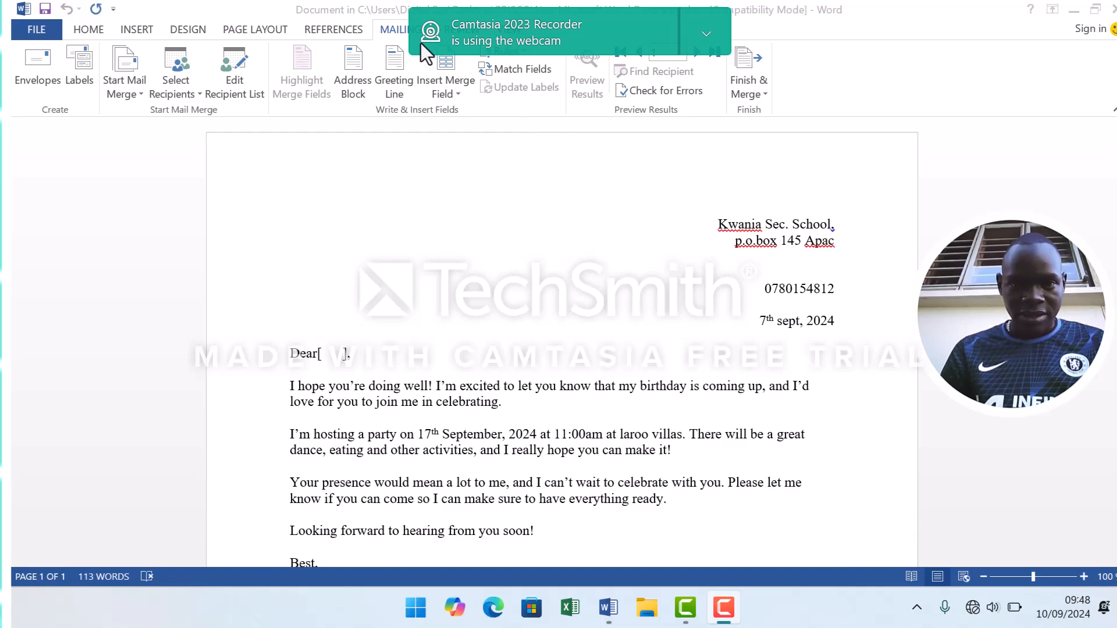
pyautogui.click(464, 90)
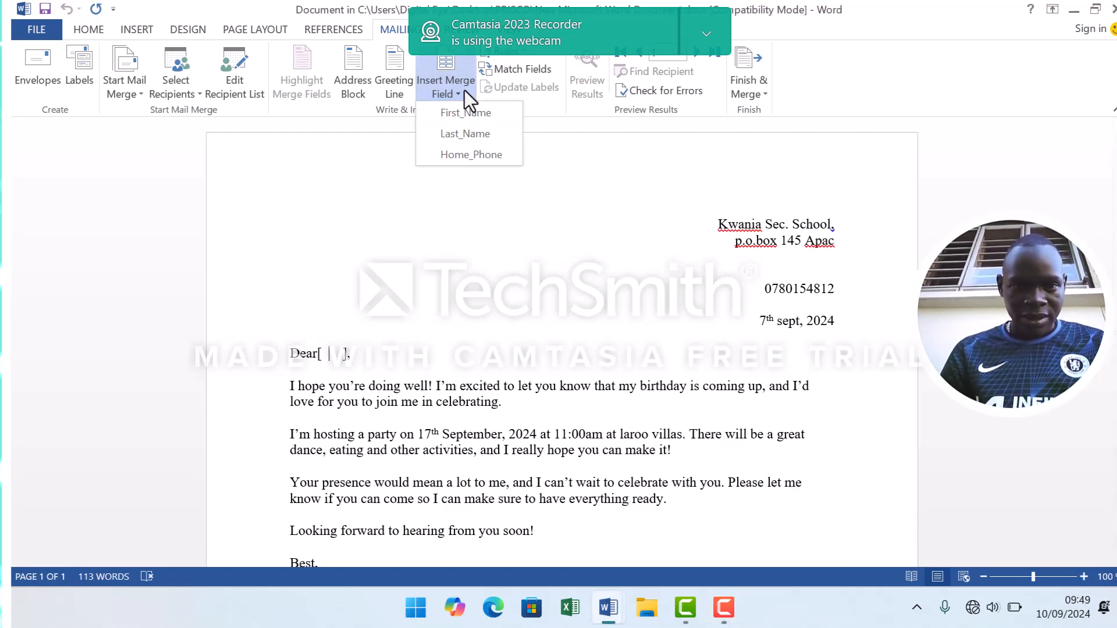
pyautogui.click(498, 114)
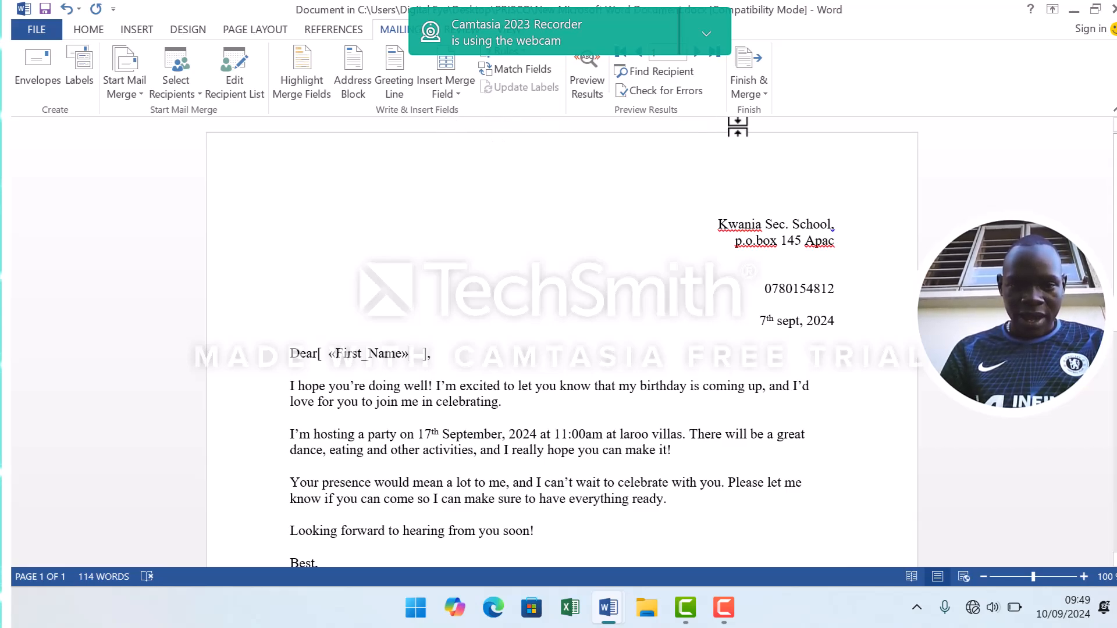
pyautogui.click(759, 90)
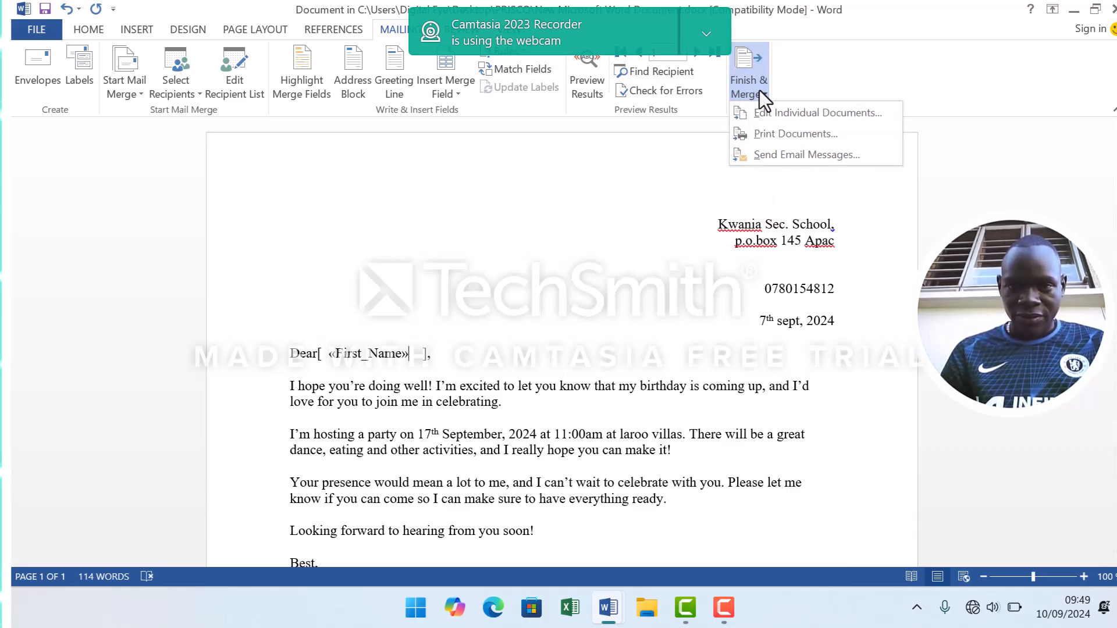
pyautogui.click(794, 112)
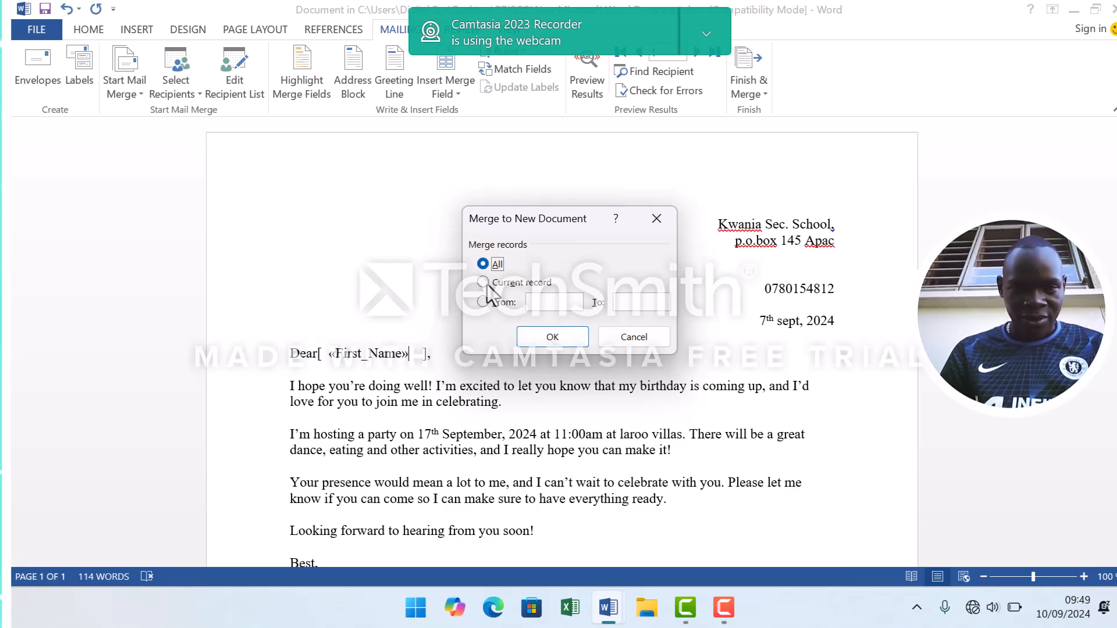
pyautogui.click(652, 221)
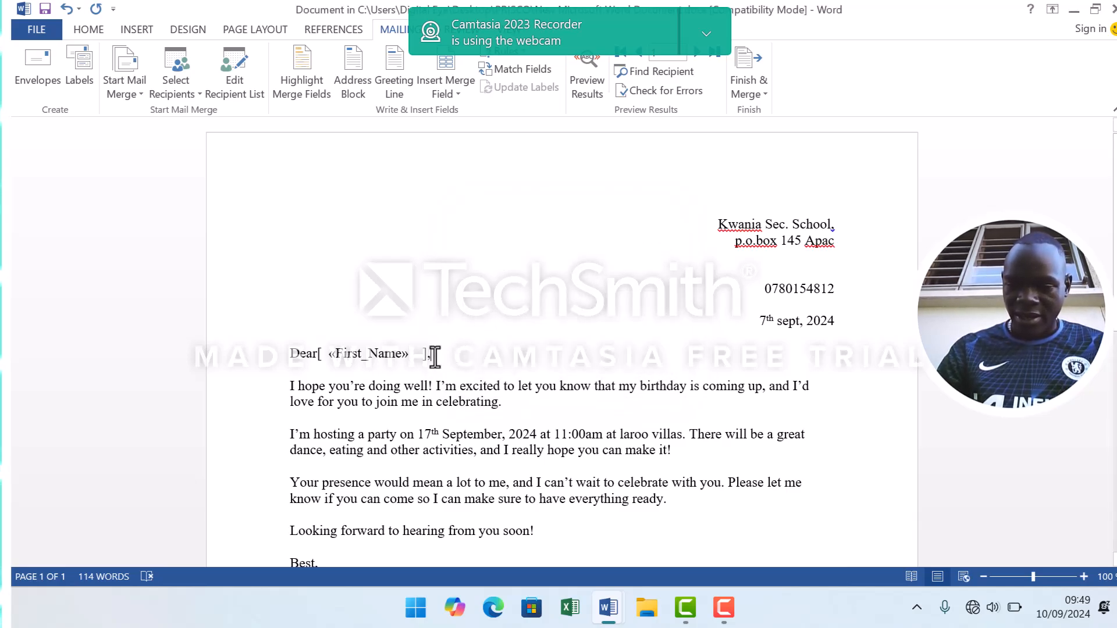
# Delete the brackets, extra spaces and comma around the First_Name field so the greeting reads "Dear «First_Name»".
pyautogui.press('BackSpace')
pyautogui.press('BackSpace')
pyautogui.press('BackSpace')
pyautogui.press('BackSpace')
pyautogui.click(324, 354)
pyautogui.press('BackSpace')
pyautogui.press('BackSpace')
pyautogui.press('BackSpace')
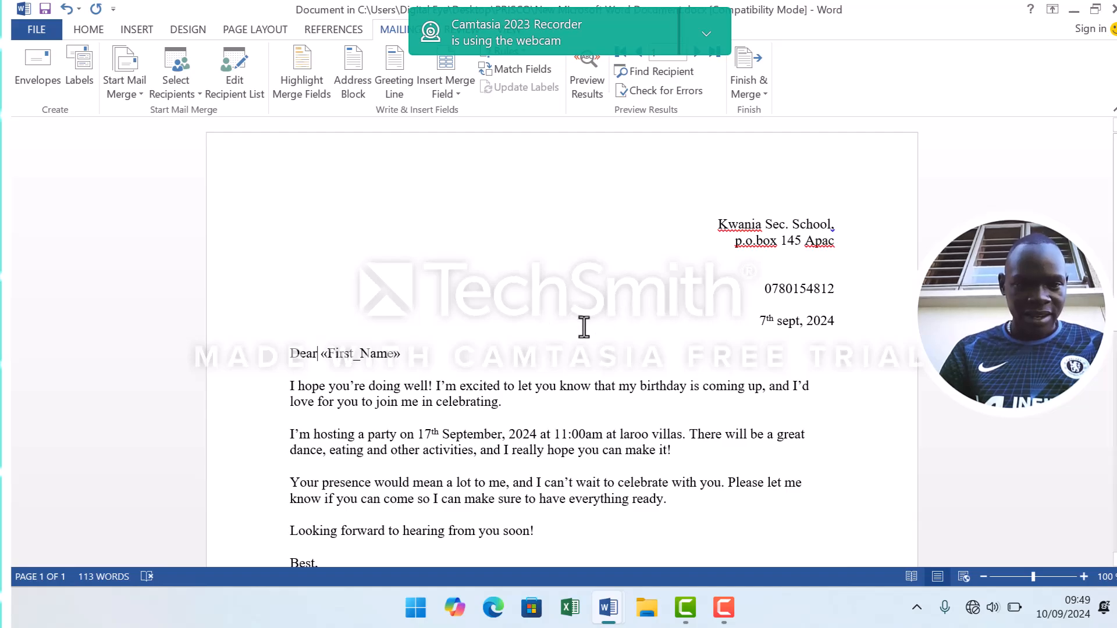
# Finish the merge by producing individual letters for all records in a new document.
pyautogui.click(763, 94)
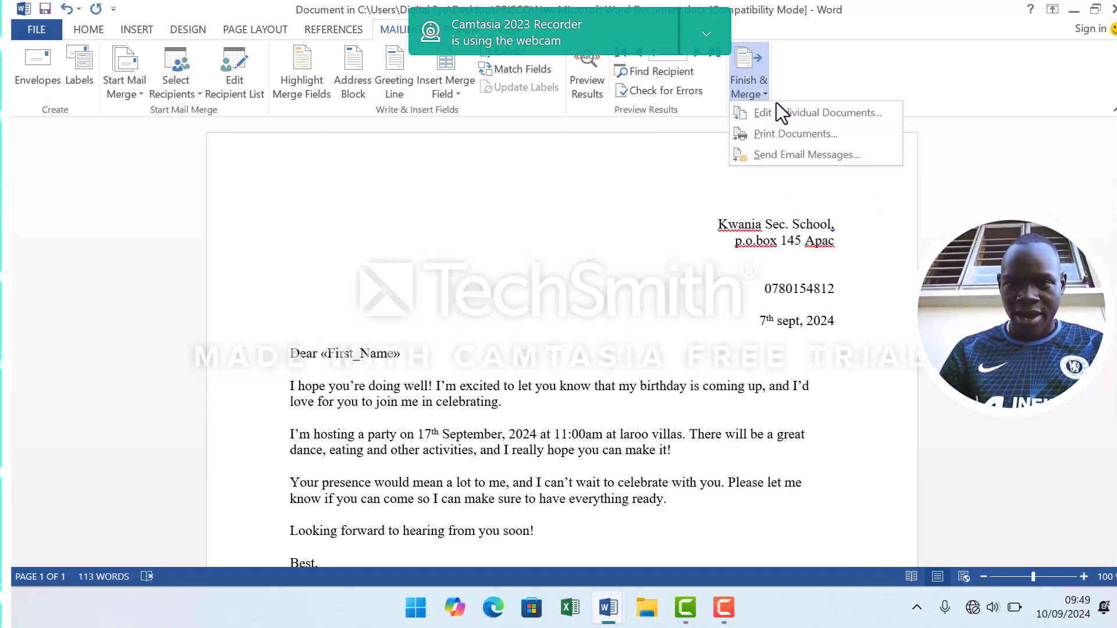
pyautogui.click(781, 107)
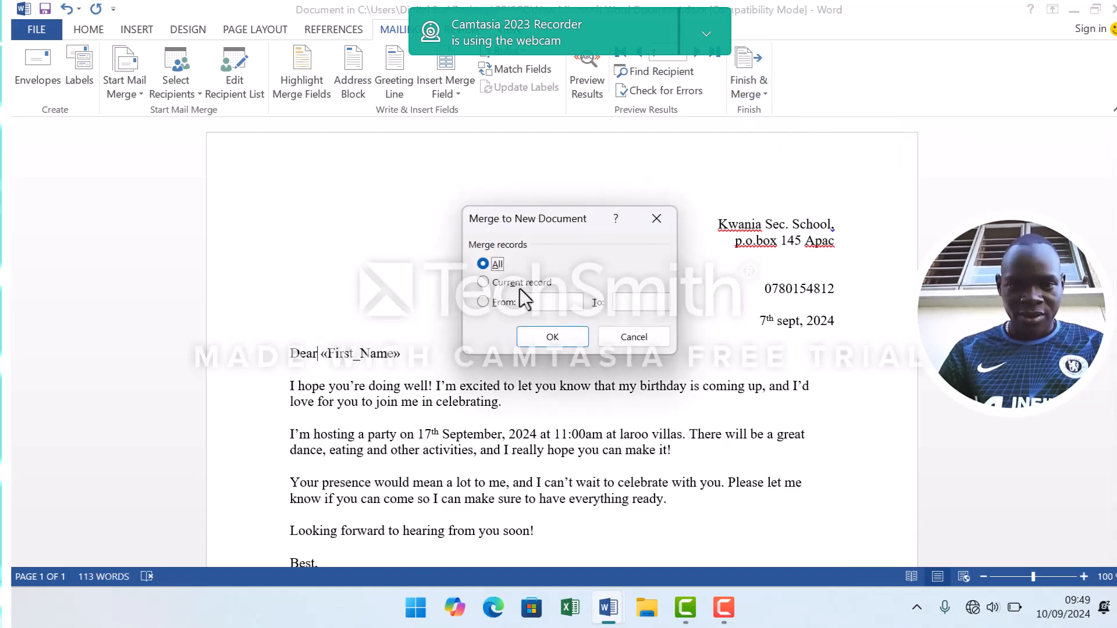
pyautogui.click(483, 283)
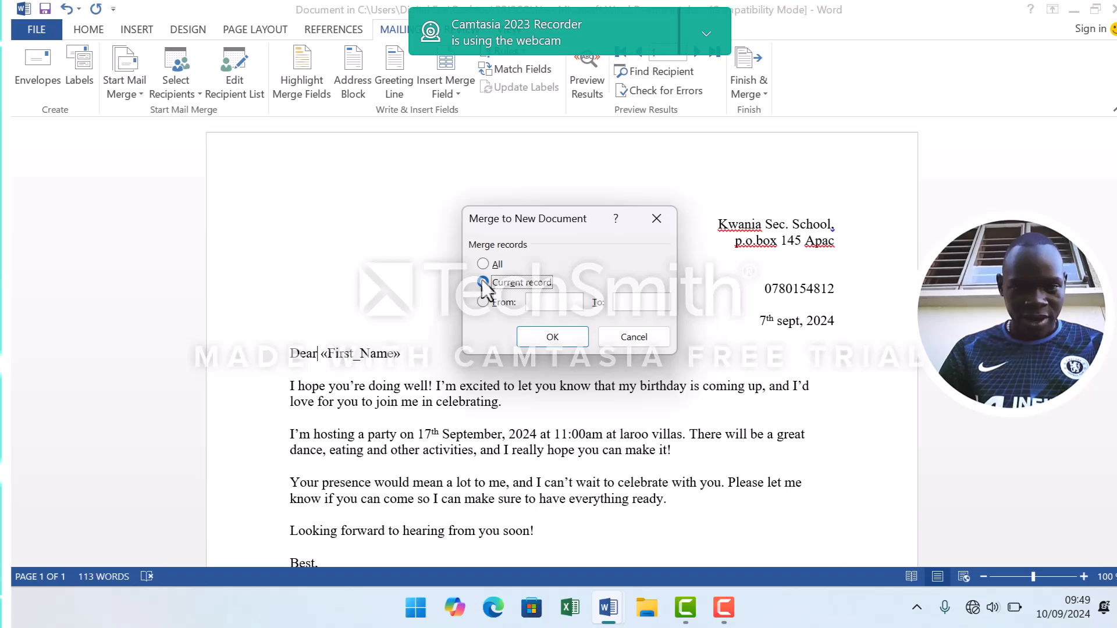
pyautogui.click(483, 262)
pyautogui.click(558, 338)
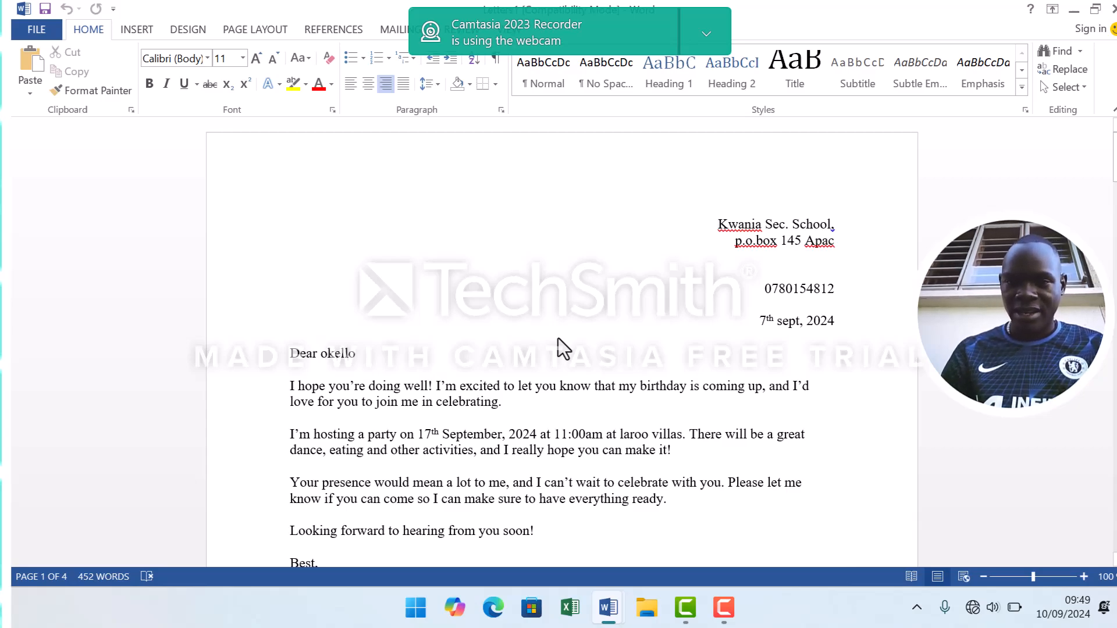
# Review the greeting of each merged letter through the last page and return to the first letter.
pyautogui.press('F9')
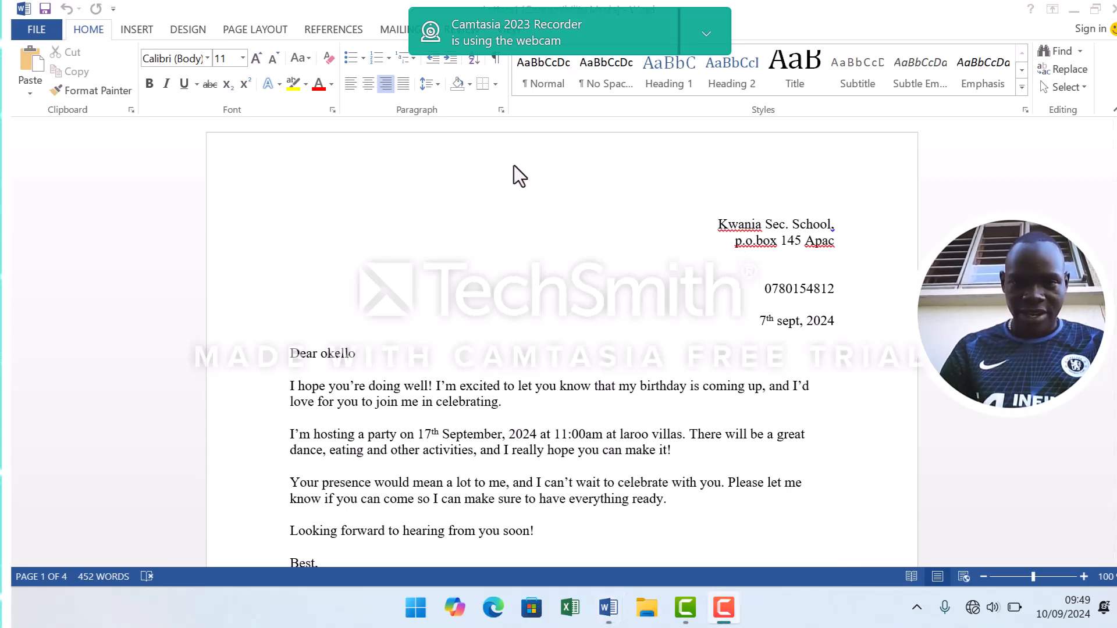
pyautogui.click(560, 395)
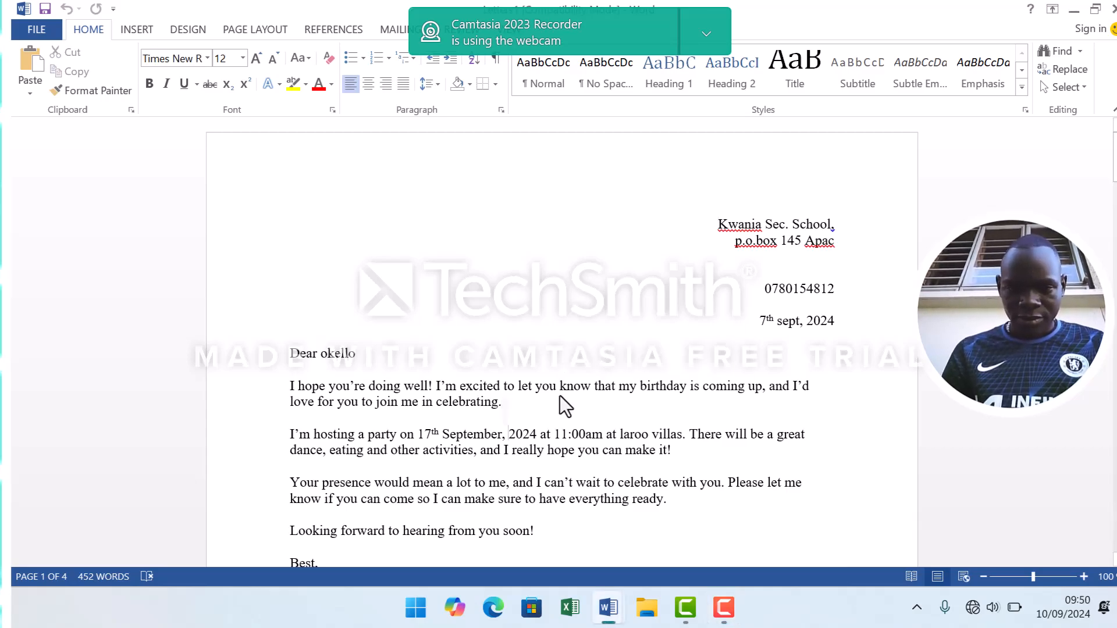
pyautogui.scroll(-10, 559, 395)
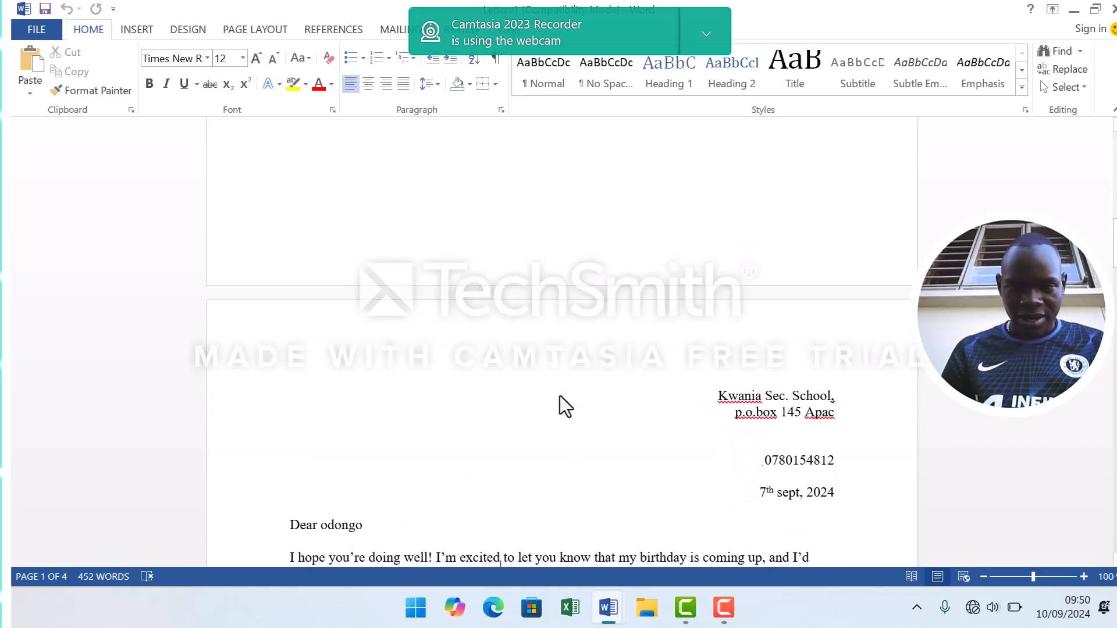
pyautogui.scroll(-15, 559, 395)
pyautogui.press('Down')
pyautogui.press('Down')
pyautogui.press('Down')
pyautogui.press('Down')
pyautogui.press('Down')
pyautogui.press('Down')
pyautogui.press('Down')
pyautogui.press('Down')
pyautogui.press('Down')
pyautogui.press('Down')
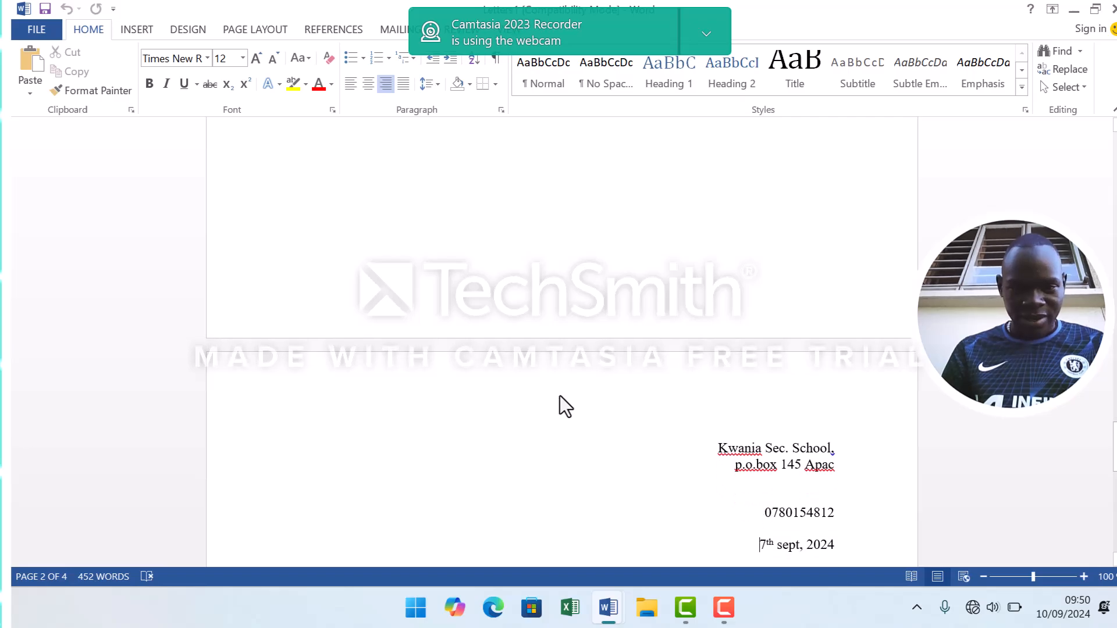
pyautogui.press('Down')
pyautogui.press('Down')
pyautogui.press('Down')
pyautogui.press('Down')
pyautogui.press('Down')
pyautogui.press('Down')
pyautogui.press('Down')
pyautogui.press('Down')
pyautogui.press('Down')
pyautogui.press('Down')
pyautogui.press('Down')
pyautogui.press('Down')
pyautogui.press('Down')
pyautogui.press('Down')
pyautogui.press('Down')
pyautogui.press('Down')
pyautogui.press('Down')
pyautogui.press('Down')
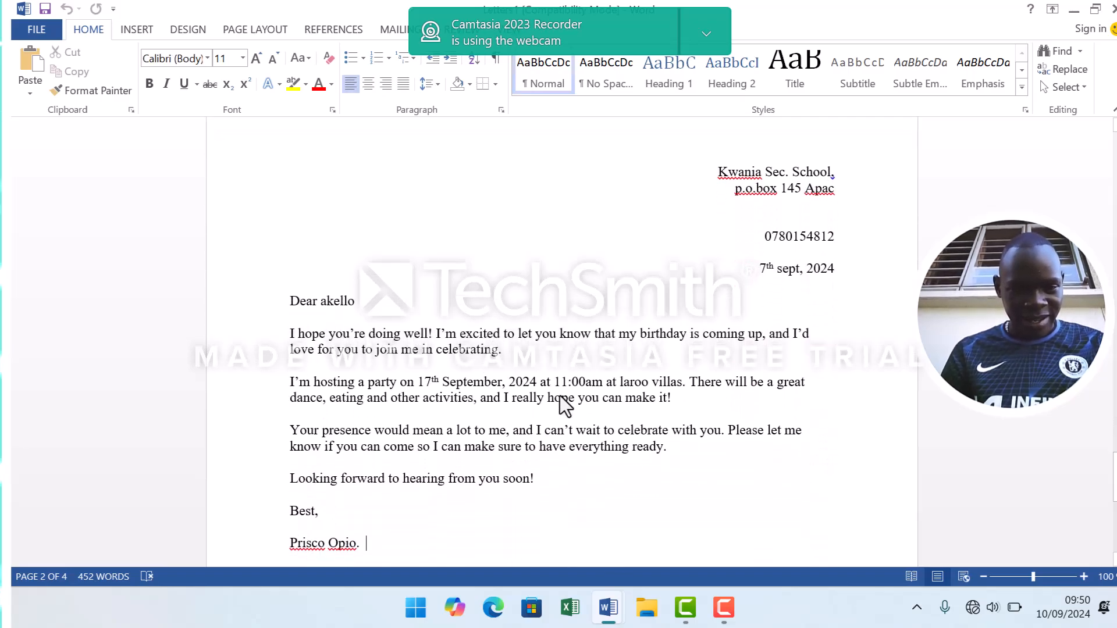
pyautogui.press('Down')
pyautogui.press('Down')
pyautogui.press('Down')
pyautogui.press('Down')
pyautogui.press('Down')
pyautogui.press('Down')
pyautogui.press('Down')
pyautogui.press('Down')
pyautogui.press('Down')
pyautogui.press('Down')
pyautogui.press('Down')
pyautogui.press('Down')
pyautogui.press('Down')
pyautogui.press('Down')
pyautogui.press('Down')
pyautogui.press('Down')
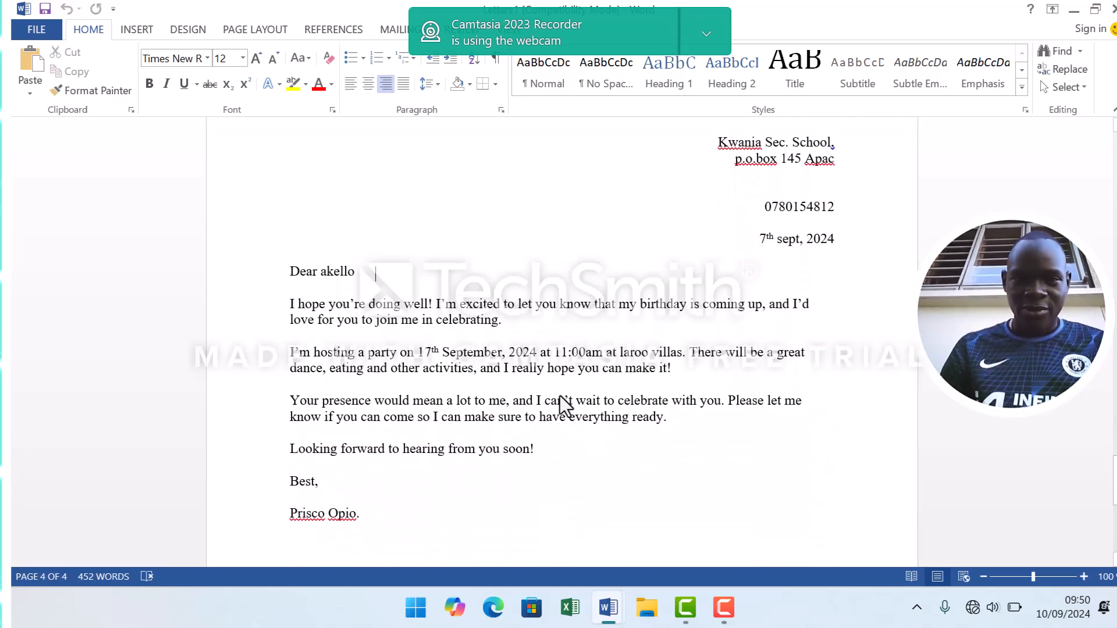
pyautogui.press('Up')
pyautogui.press('Up')
pyautogui.press('Up')
pyautogui.press('Up')
pyautogui.press('Up')
pyautogui.press('Up')
pyautogui.press('Up')
pyautogui.press('Up')
pyautogui.press('Up')
pyautogui.press('Up')
pyautogui.press('Up')
pyautogui.press('Up')
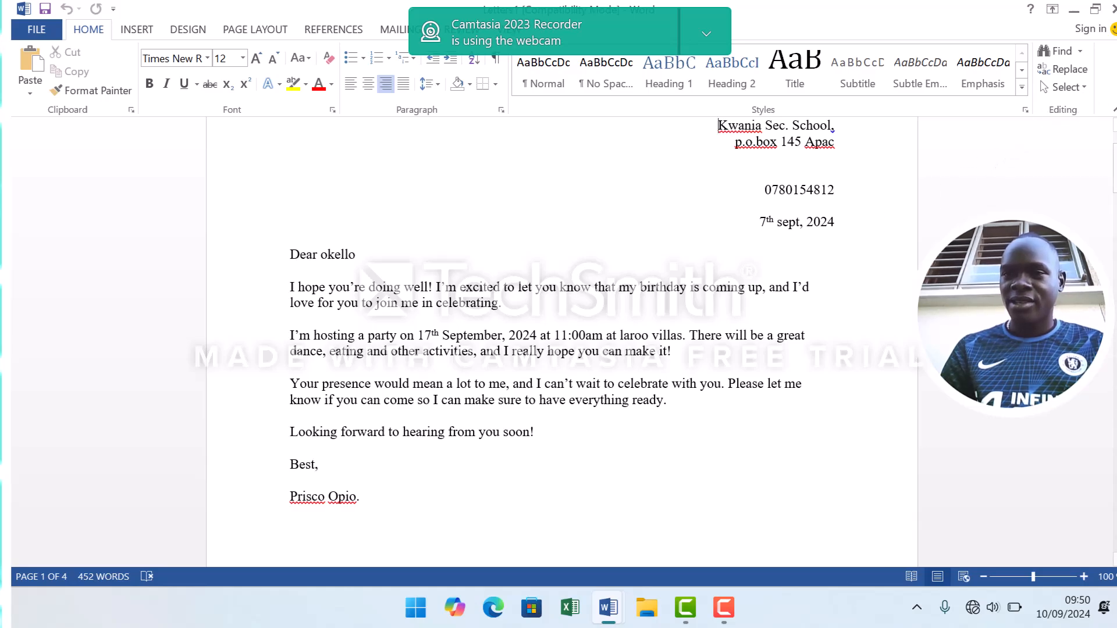
# Close the merged letters without saving, close the embedded letter's window, and allow the address list SQL command to run.
pyautogui.click(1113, 12)
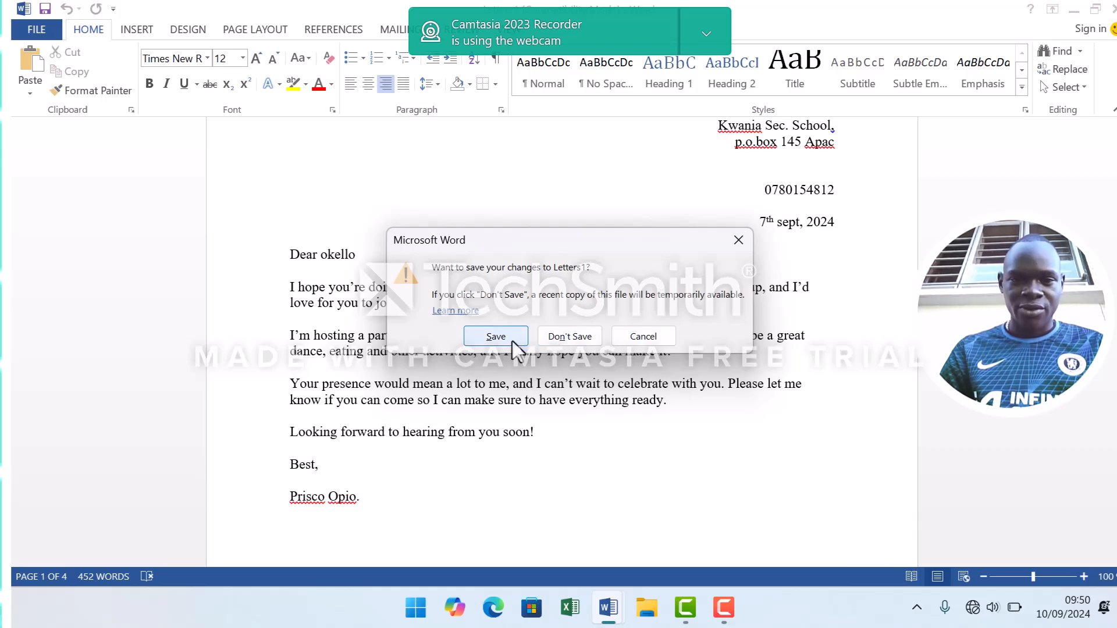
pyautogui.click(567, 337)
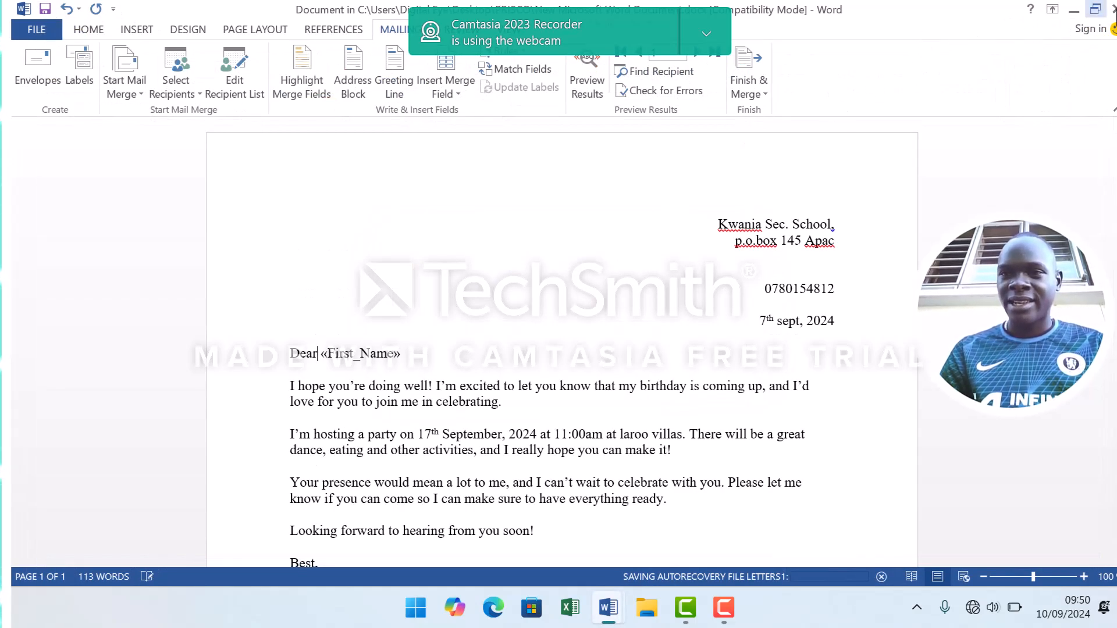
pyautogui.click(1113, 10)
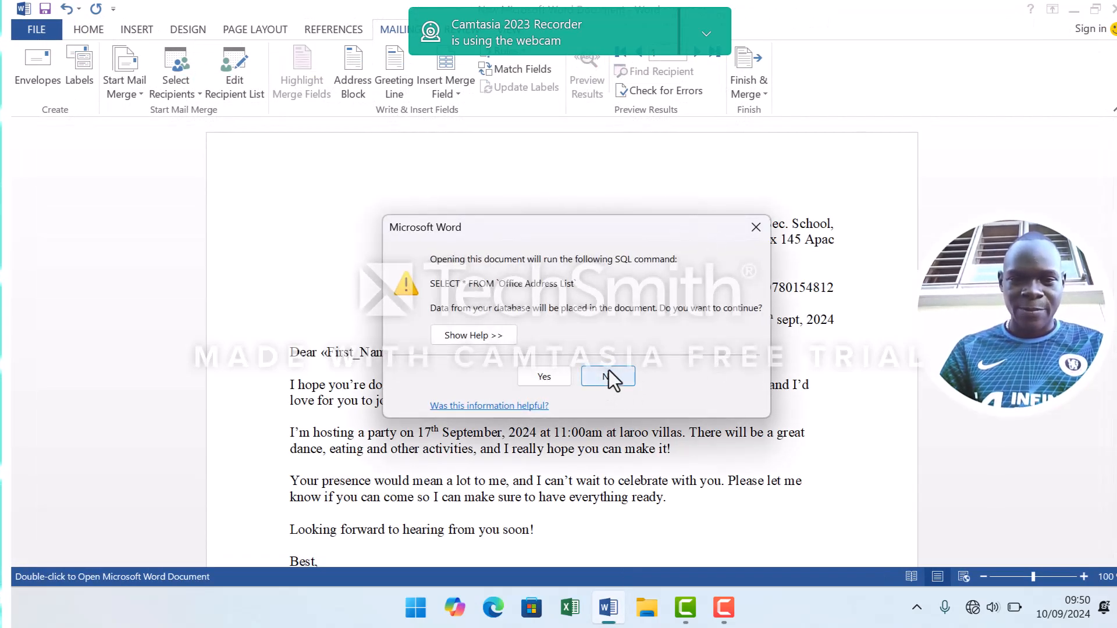
pyautogui.click(548, 376)
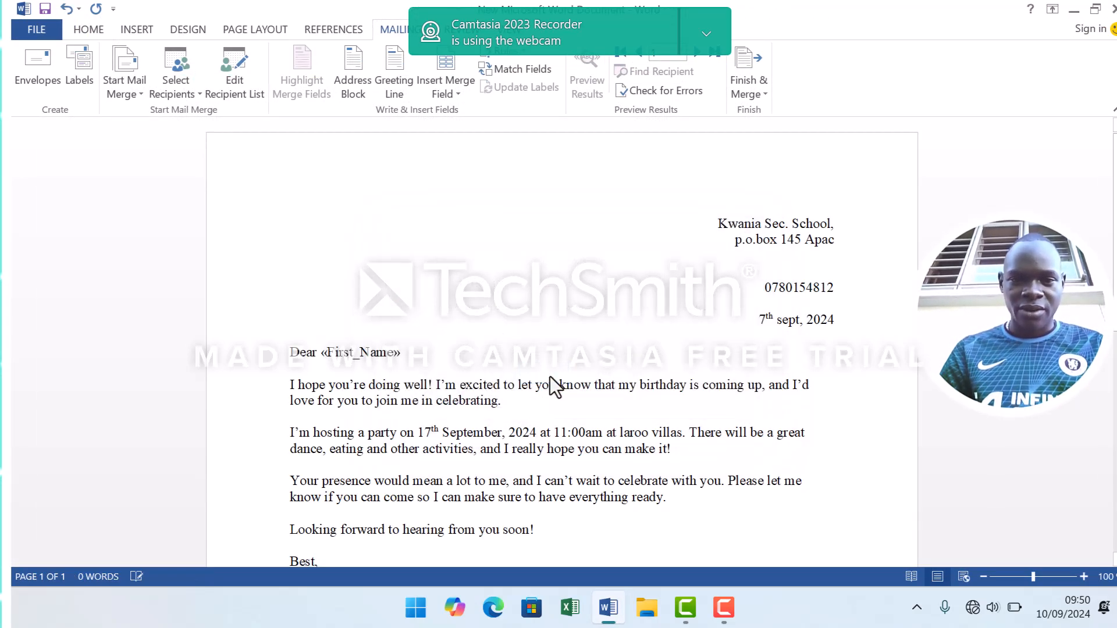